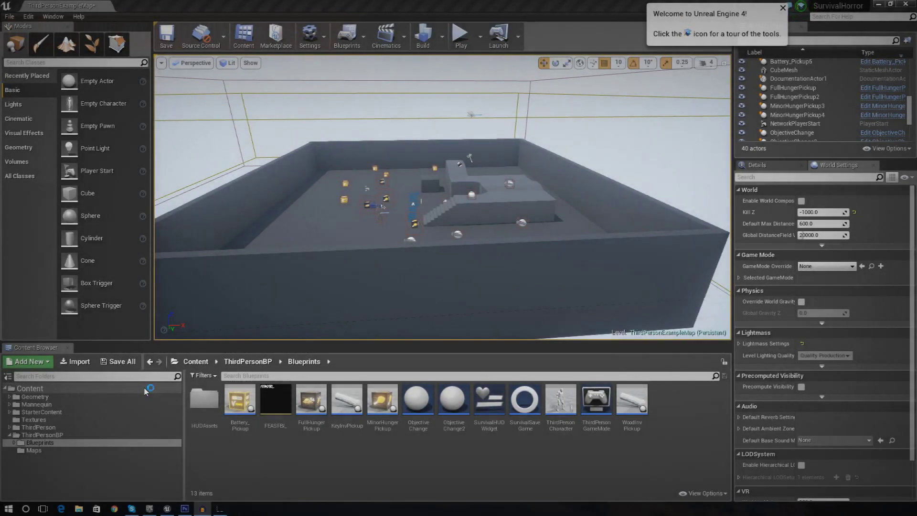
{"action": "right_click_drag", "start_coordinate": [471, 272], "coordinate": [483, 264]}
{"action": "key", "text": "w"}
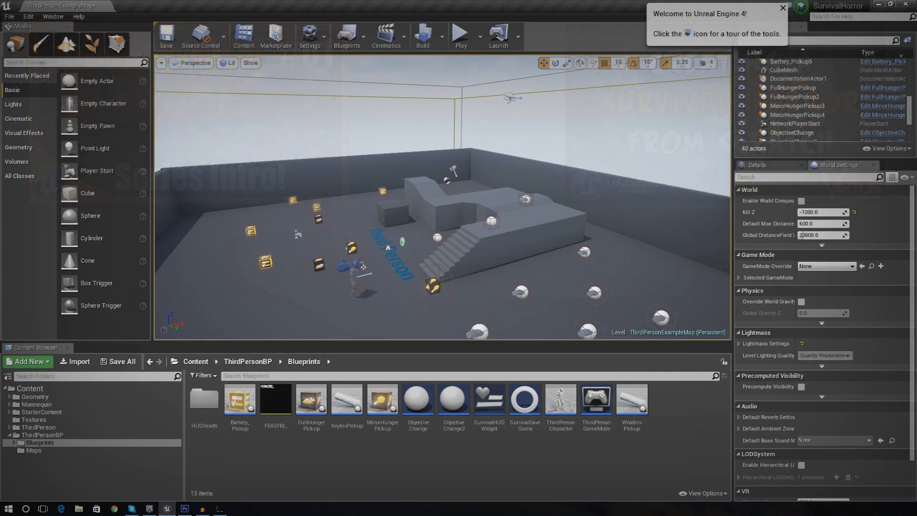
{"action": "right_click_drag", "start_coordinate": [609, 244], "coordinate": [646, 276]}
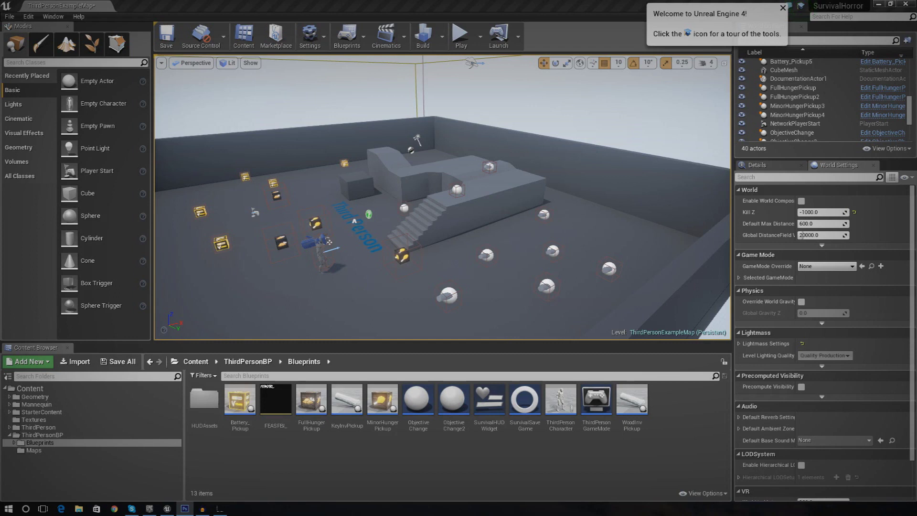
Step: Switch to Photoshop, create a new 1920 × 1080 pixel document with a white background, and close Untitled-1 without saving
{"action": "left_click_drag", "start_coordinate": [916, 77], "coordinate": [745, 1]}
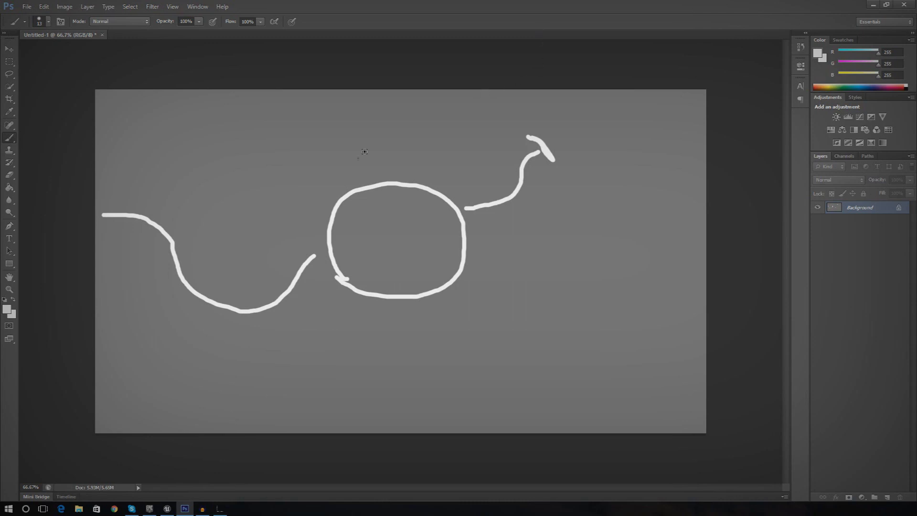
{"action": "left_click", "coordinate": [26, 6]}
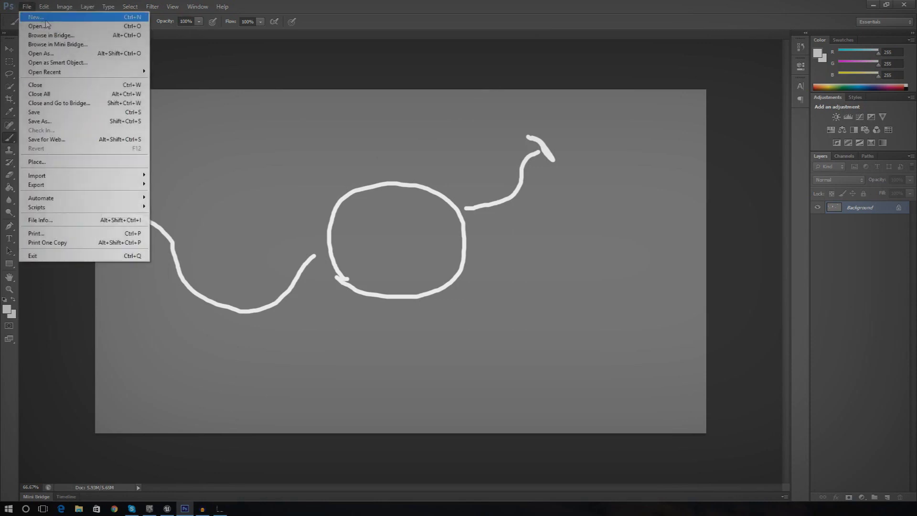
{"action": "left_click", "coordinate": [369, 135]}
{"action": "key", "text": "ctrl+n"}
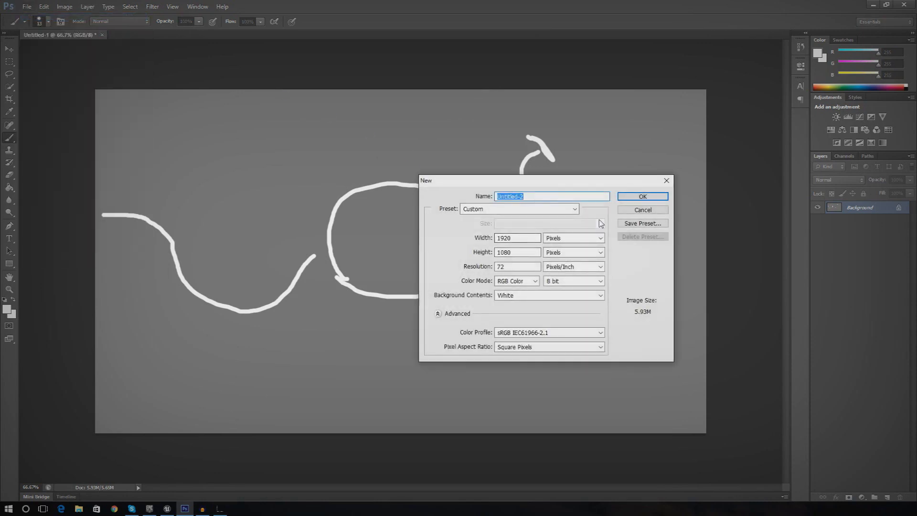
{"action": "key", "text": "Escape"}
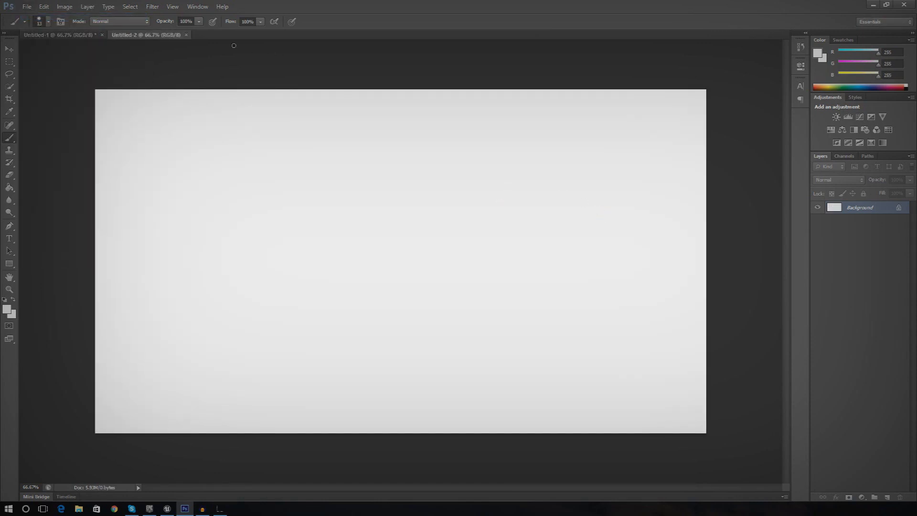
{"action": "left_click", "coordinate": [103, 35]}
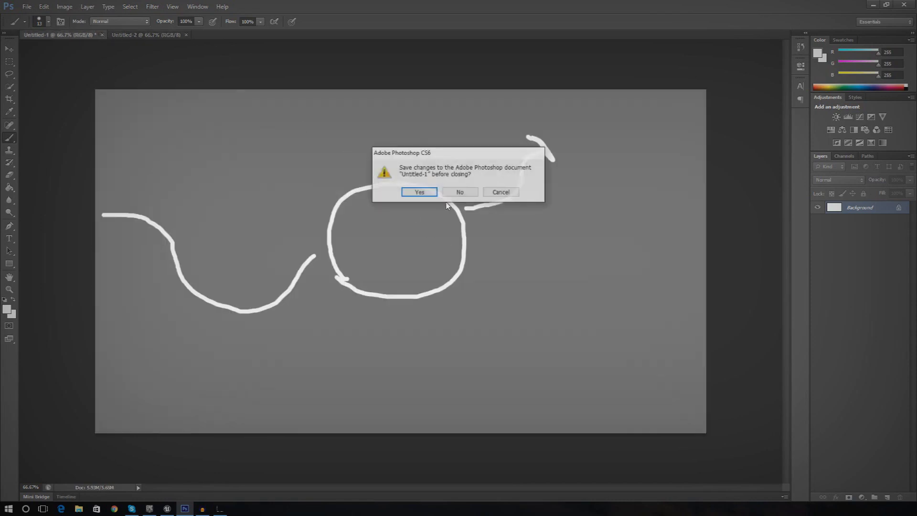
{"action": "left_click", "coordinate": [459, 191]}
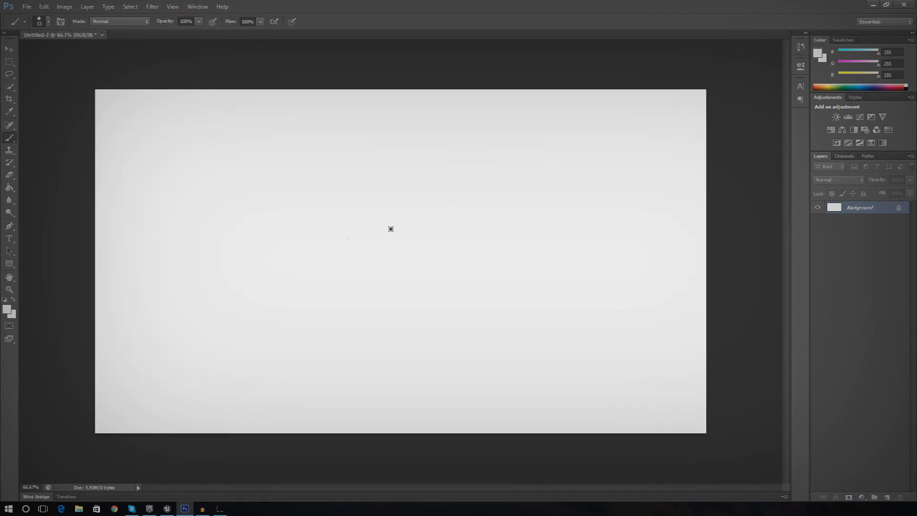
{"action": "left_click_drag", "start_coordinate": [631, 5], "coordinate": [759, 283]}
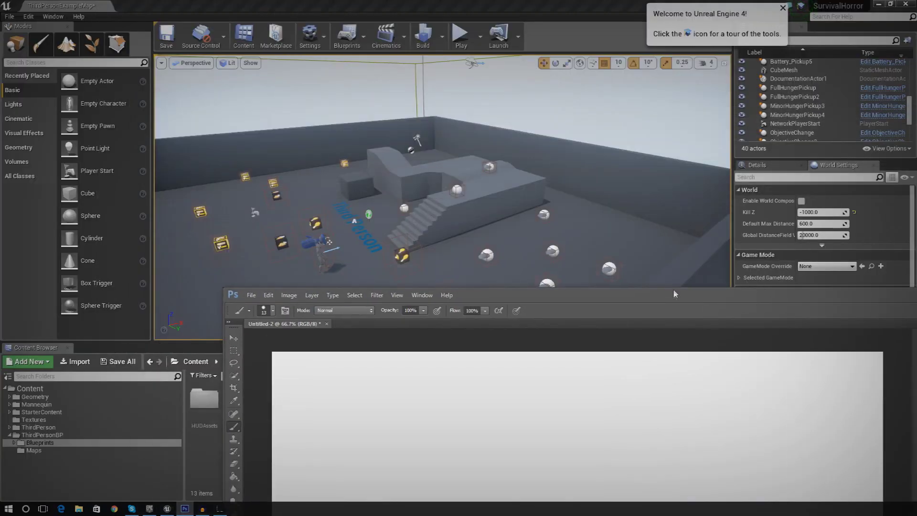
{"action": "left_click_drag", "start_coordinate": [673, 288], "coordinate": [568, 88]}
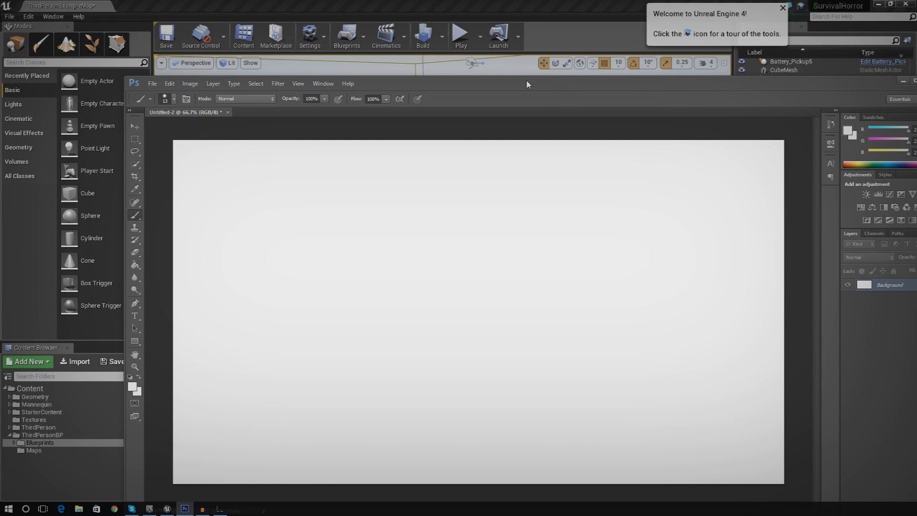
{"action": "left_click_drag", "start_coordinate": [537, 90], "coordinate": [470, 1]}
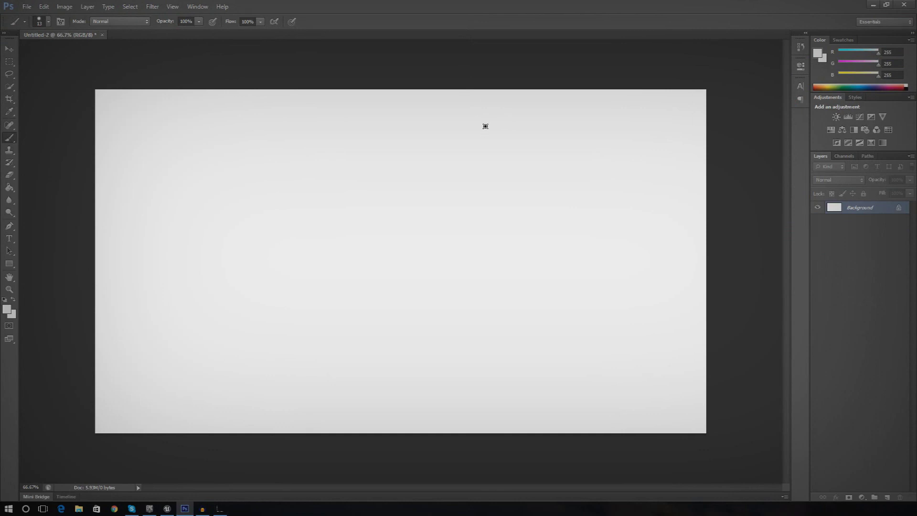
{"action": "mouse_move", "coordinate": [514, 7]}
{"action": "left_mouse_down"}
{"action": "mouse_move", "coordinate": [706, 191]}
{"action": "mouse_move", "coordinate": [534, 3]}
{"action": "left_mouse_up"}
Step: Fill the whole blank canvas with dark grey, RGB 42, 42, 42
{"action": "key", "text": "i"}
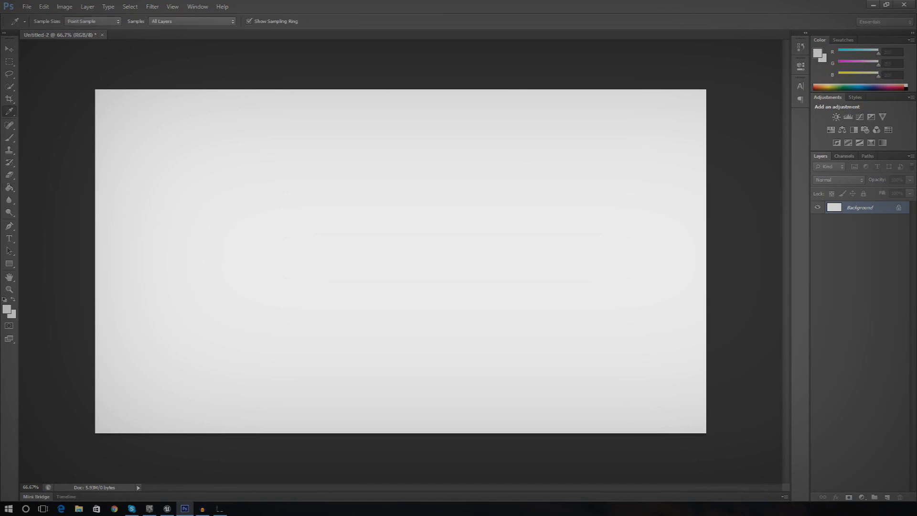
{"action": "key", "text": "g"}
{"action": "left_click", "coordinate": [597, 332]}
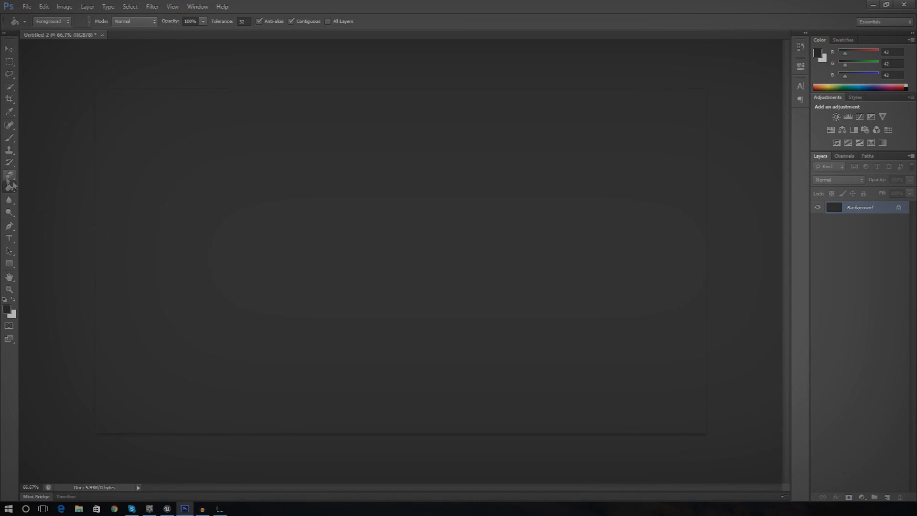
Step: Set the foreground colour to white and brush a circle near the middle of the canvas
{"action": "left_click", "coordinate": [8, 164]}
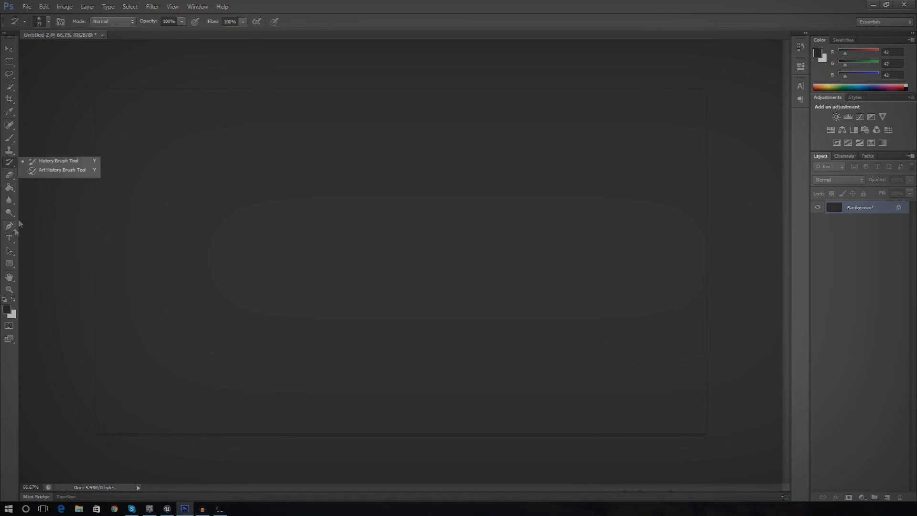
{"action": "left_click", "coordinate": [9, 138]}
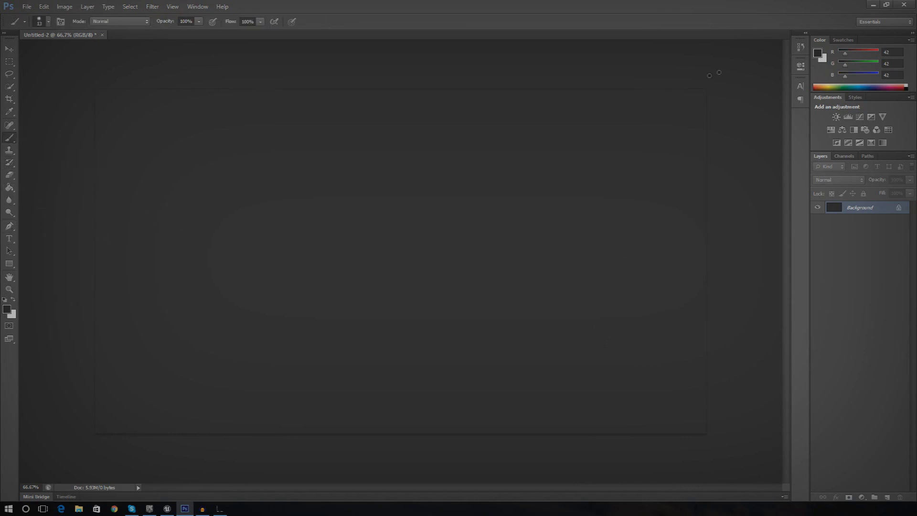
{"action": "key", "text": "i"}
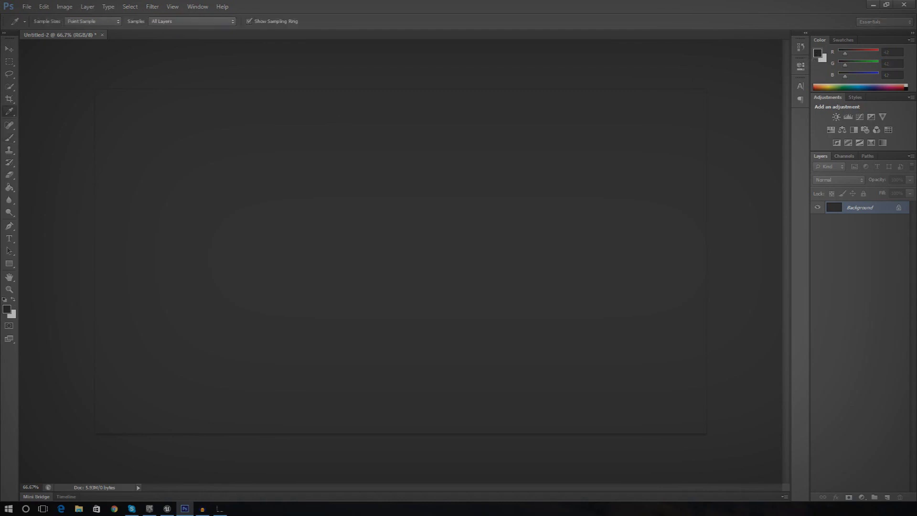
{"action": "key", "text": "x"}
{"action": "key", "text": "b"}
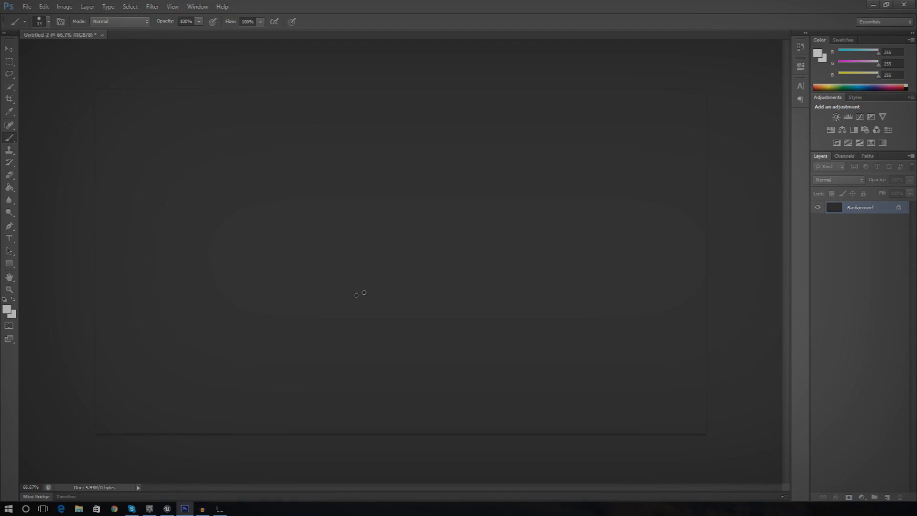
{"action": "mouse_move", "coordinate": [373, 299]}
{"action": "left_mouse_down"}
{"action": "mouse_move", "coordinate": [339, 296]}
{"action": "mouse_move", "coordinate": [327, 263]}
{"action": "mouse_move", "coordinate": [363, 229]}
{"action": "mouse_move", "coordinate": [392, 248]}
{"action": "mouse_move", "coordinate": [390, 285]}
{"action": "mouse_move", "coordinate": [361, 300]}
{"action": "mouse_move", "coordinate": [382, 288]}
{"action": "mouse_move", "coordinate": [380, 295]}
{"action": "left_mouse_up"}
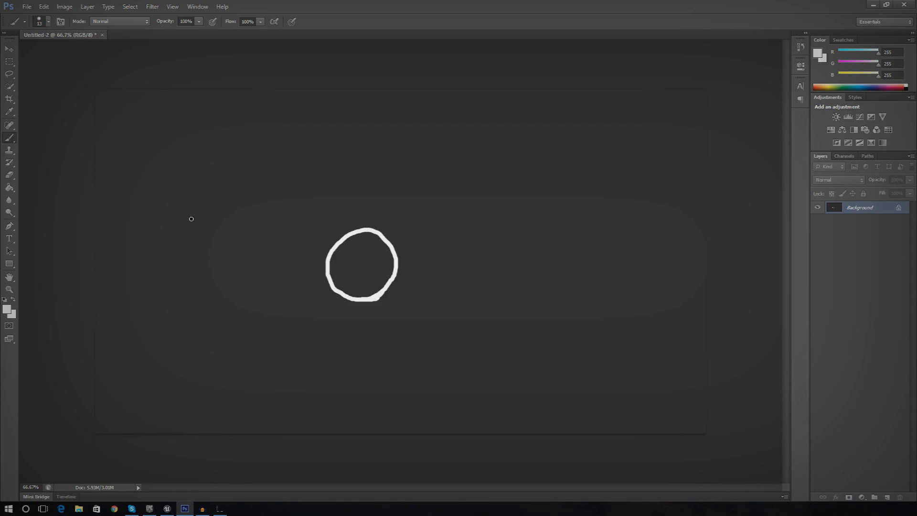
Step: Brush a winding path from an X left of the circle, around the circle as a ring, and up to a diagonal line at the upper right
{"action": "mouse_move", "coordinate": [178, 212]}
{"action": "left_mouse_down"}
{"action": "mouse_move", "coordinate": [187, 219]}
{"action": "mouse_move", "coordinate": [177, 222]}
{"action": "mouse_move", "coordinate": [184, 217]}
{"action": "mouse_move", "coordinate": [182, 257]}
{"action": "mouse_move", "coordinate": [209, 262]}
{"action": "mouse_move", "coordinate": [250, 232]}
{"action": "mouse_move", "coordinate": [264, 234]}
{"action": "mouse_move", "coordinate": [281, 273]}
{"action": "mouse_move", "coordinate": [298, 281]}
{"action": "left_mouse_up"}
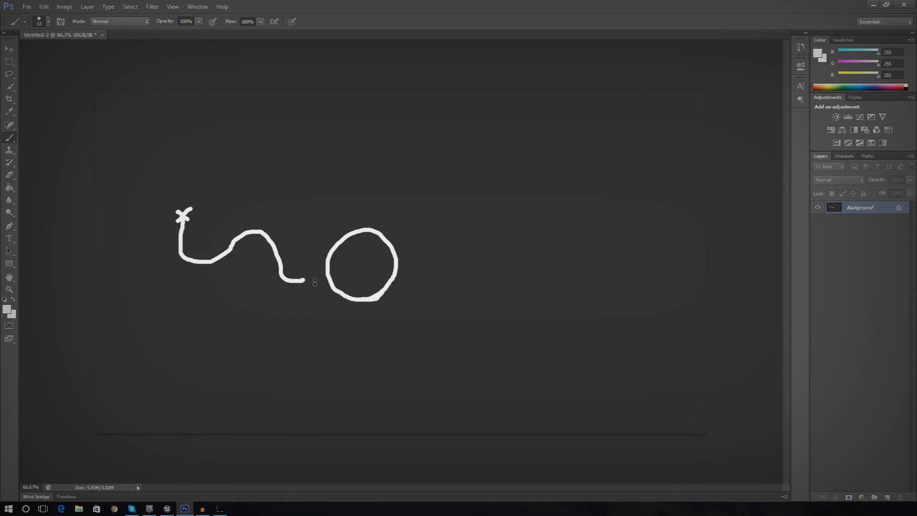
{"action": "mouse_move", "coordinate": [305, 280]}
{"action": "left_mouse_down"}
{"action": "mouse_move", "coordinate": [339, 304]}
{"action": "mouse_move", "coordinate": [380, 308]}
{"action": "mouse_move", "coordinate": [400, 284]}
{"action": "mouse_move", "coordinate": [399, 245]}
{"action": "mouse_move", "coordinate": [388, 230]}
{"action": "mouse_move", "coordinate": [354, 222]}
{"action": "mouse_move", "coordinate": [329, 241]}
{"action": "mouse_move", "coordinate": [319, 279]}
{"action": "left_mouse_up"}
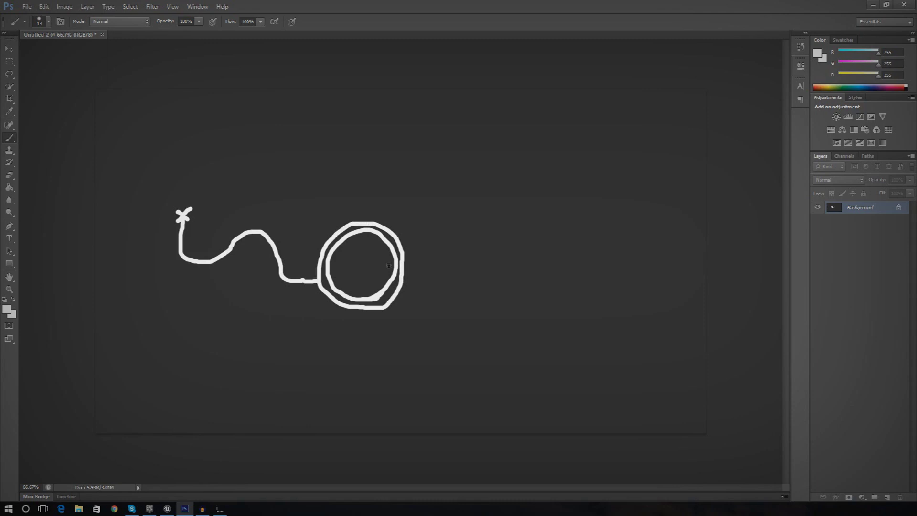
{"action": "mouse_move", "coordinate": [402, 267]}
{"action": "left_mouse_down"}
{"action": "mouse_move", "coordinate": [449, 254]}
{"action": "mouse_move", "coordinate": [467, 231]}
{"action": "mouse_move", "coordinate": [449, 175]}
{"action": "mouse_move", "coordinate": [460, 153]}
{"action": "mouse_move", "coordinate": [512, 142]}
{"action": "mouse_move", "coordinate": [531, 127]}
{"action": "left_mouse_up"}
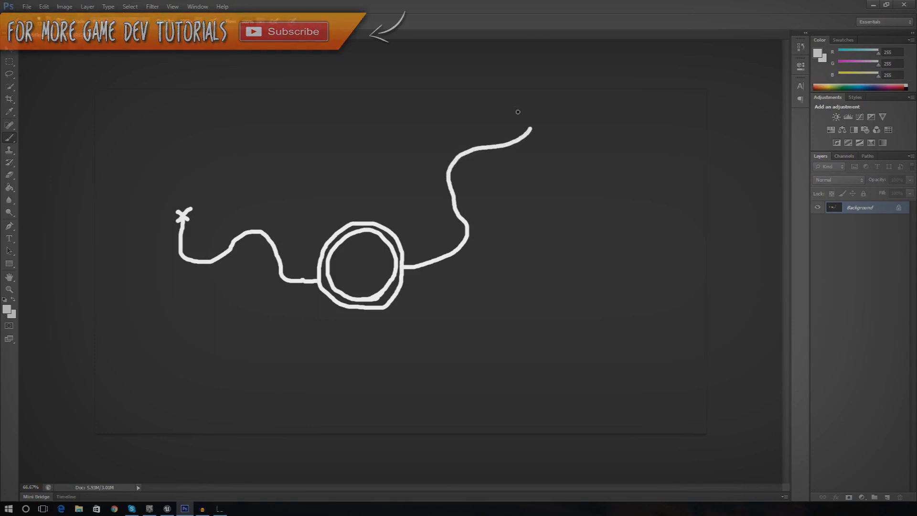
{"action": "left_click_drag", "start_coordinate": [497, 103], "coordinate": [579, 160]}
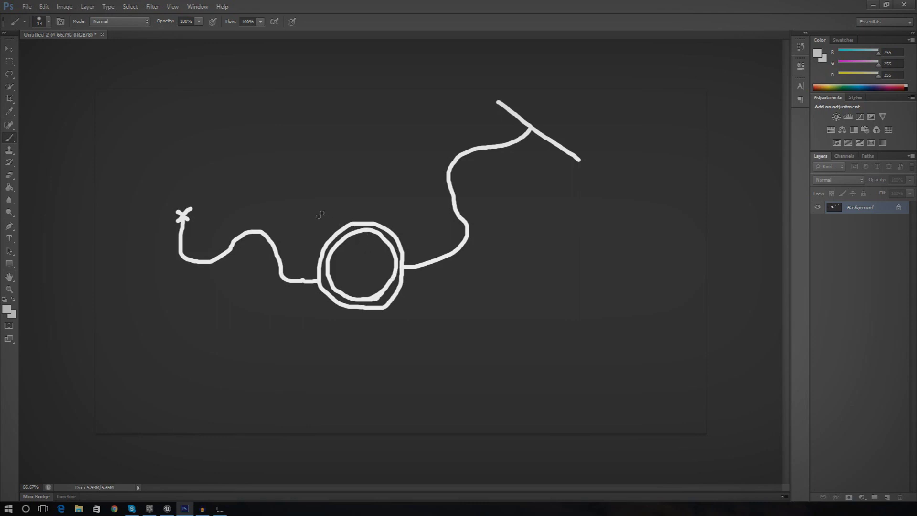
Step: Brush a small shed outline above the ring's upper-left edge and add the label "Shed with key" in 18 pt text
{"action": "mouse_move", "coordinate": [320, 218]}
{"action": "left_mouse_down"}
{"action": "mouse_move", "coordinate": [346, 221]}
{"action": "mouse_move", "coordinate": [342, 209]}
{"action": "mouse_move", "coordinate": [320, 218]}
{"action": "left_mouse_up"}
{"action": "left_click", "coordinate": [9, 238]}
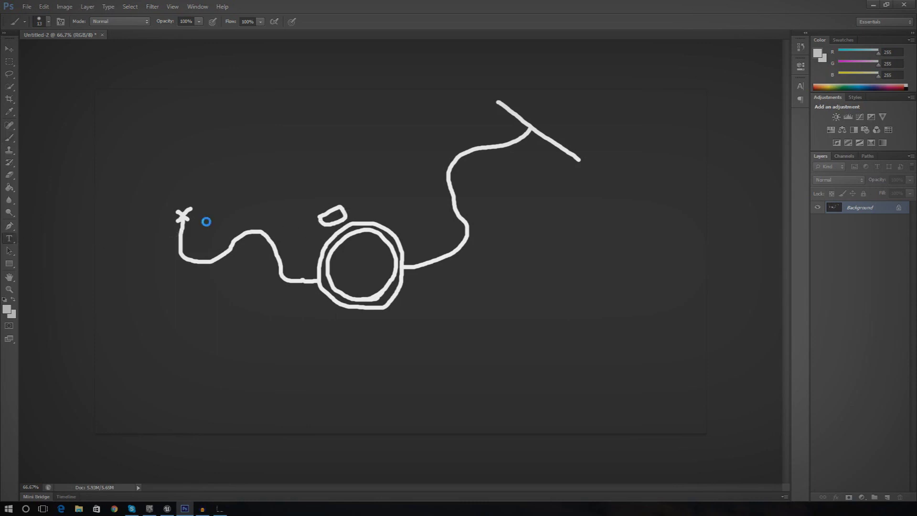
{"action": "left_click", "coordinate": [305, 204]}
{"action": "type", "text": "SHED WITH KEY"}
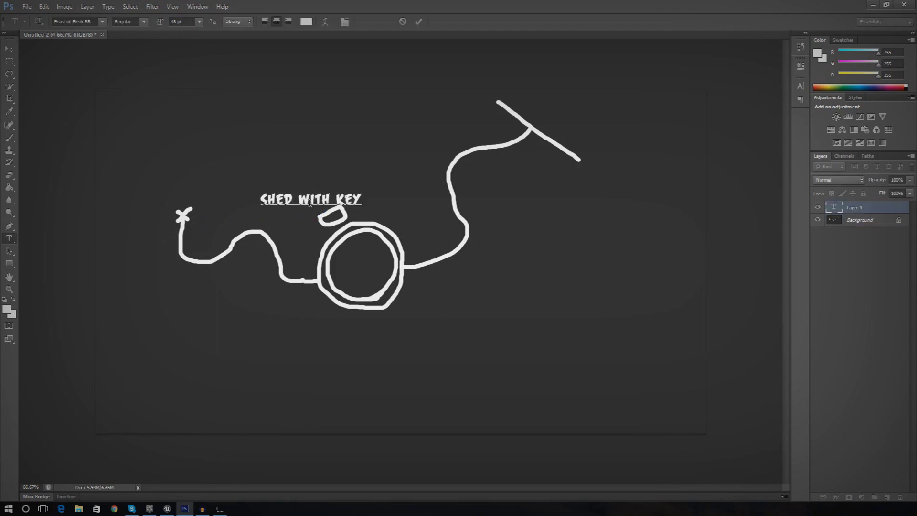
{"action": "key", "text": "ctrl+a"}
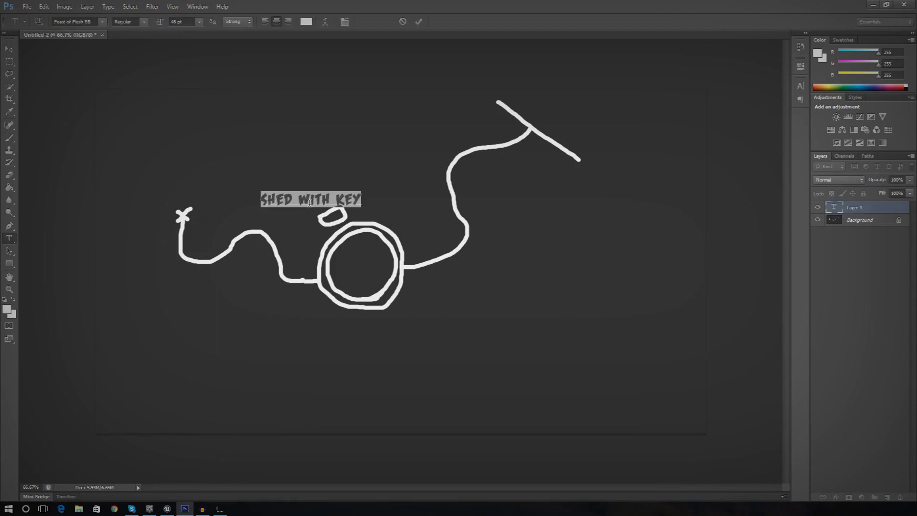
{"action": "left_click", "coordinate": [198, 21]}
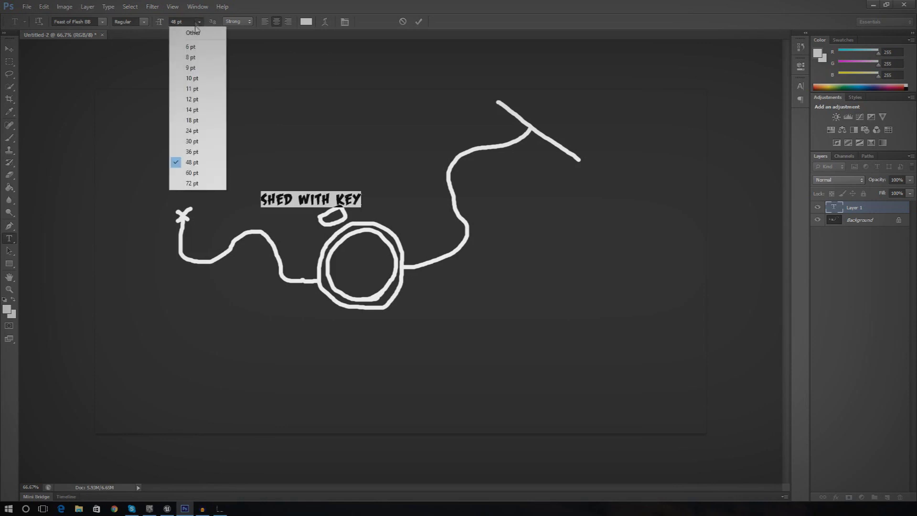
{"action": "left_click", "coordinate": [203, 118]}
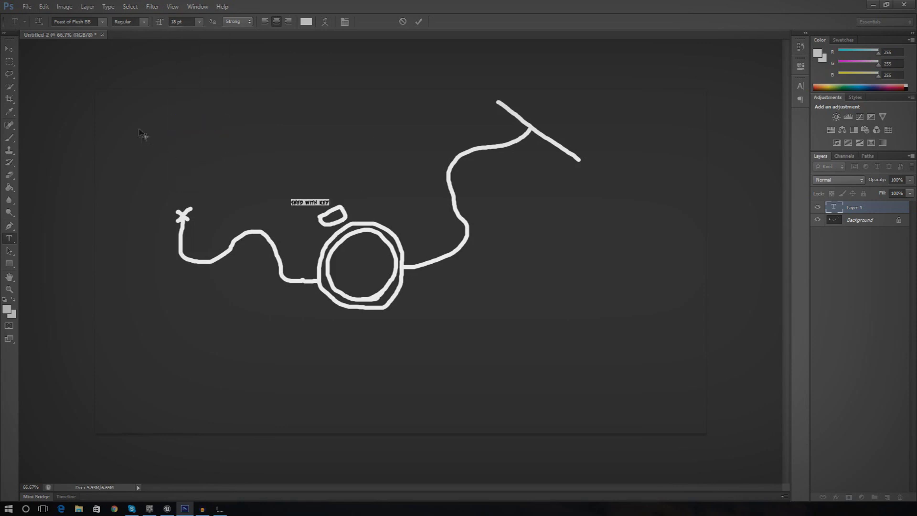
Step: Move the "Shed with key" label directly above the shed outline and rotate it about -28.6° to follow the shed's slant
{"action": "left_click", "coordinate": [9, 49]}
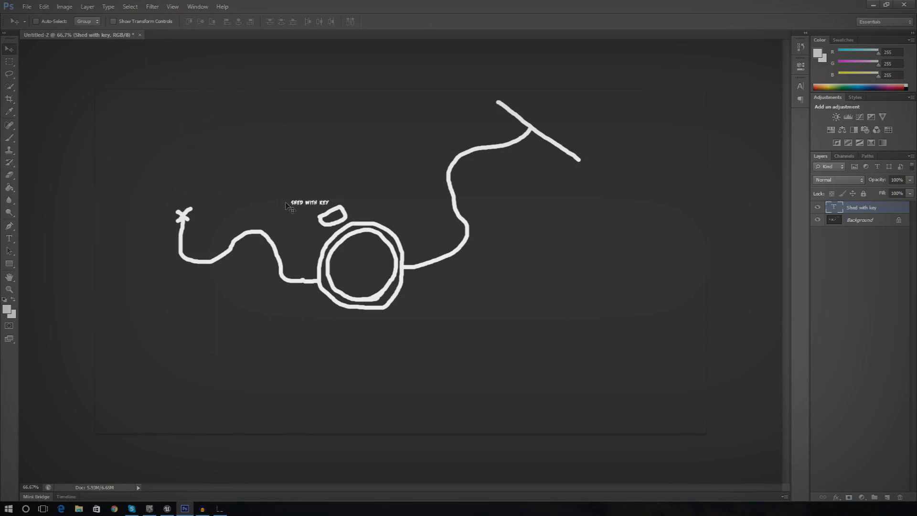
{"action": "left_click_drag", "start_coordinate": [291, 206], "coordinate": [345, 181]}
{"action": "key", "text": "ctrl+t"}
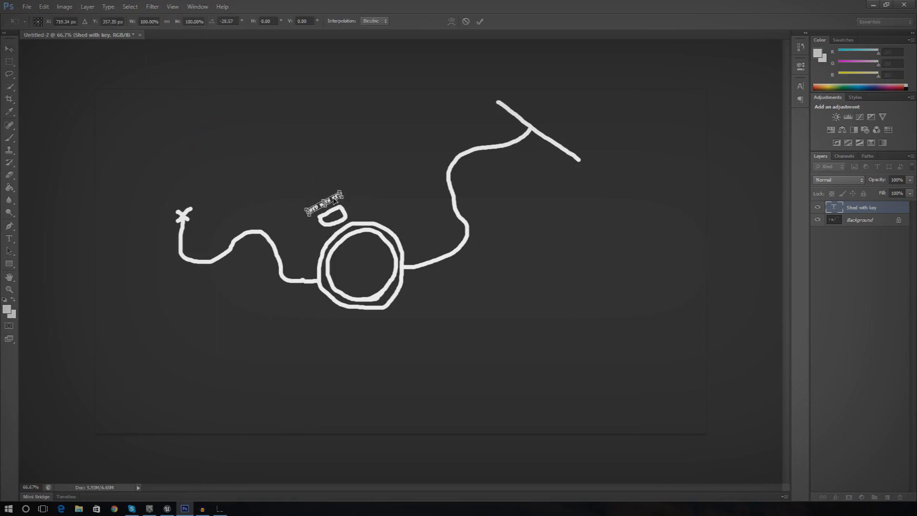
{"action": "key", "text": "Return"}
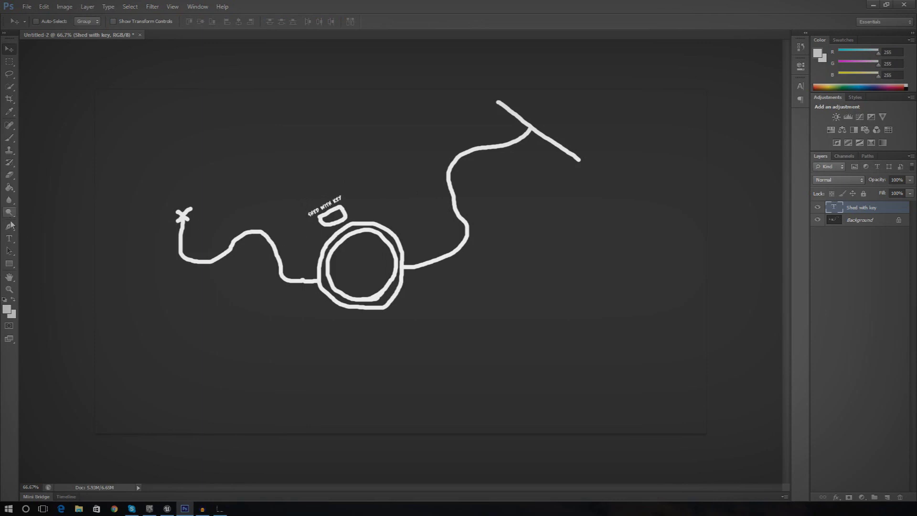
Step: Add the text label "Lake" and position it in the centre of the circle
{"action": "left_click", "coordinate": [9, 238]}
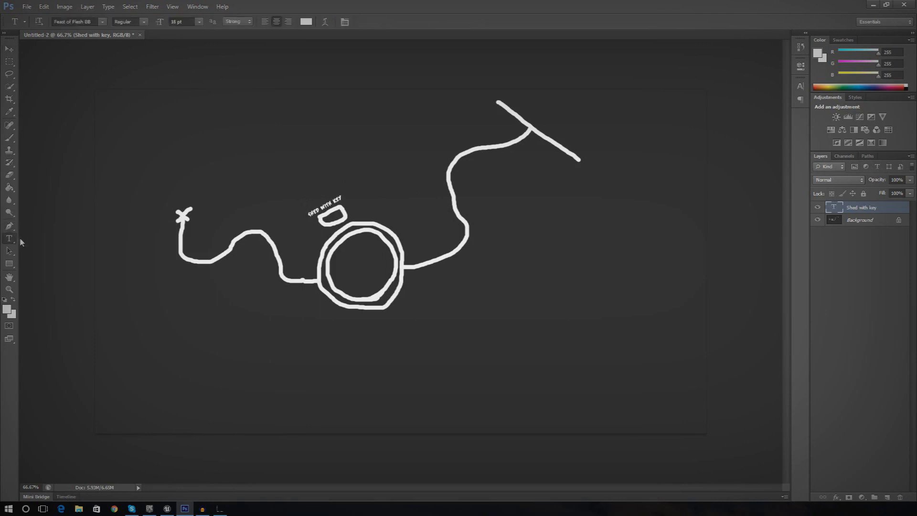
{"action": "left_click", "coordinate": [342, 262]}
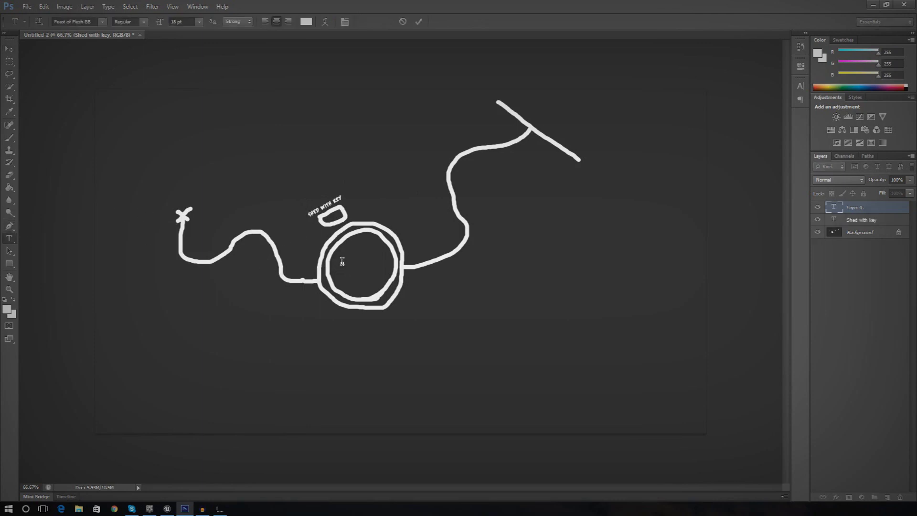
{"action": "type", "text": "Lake"}
{"action": "left_click", "coordinate": [10, 50]}
{"action": "mouse_move", "coordinate": [350, 244]}
{"action": "left_mouse_down"}
{"action": "mouse_move", "coordinate": [379, 242]}
{"action": "mouse_move", "coordinate": [368, 246]}
{"action": "left_mouse_up"}
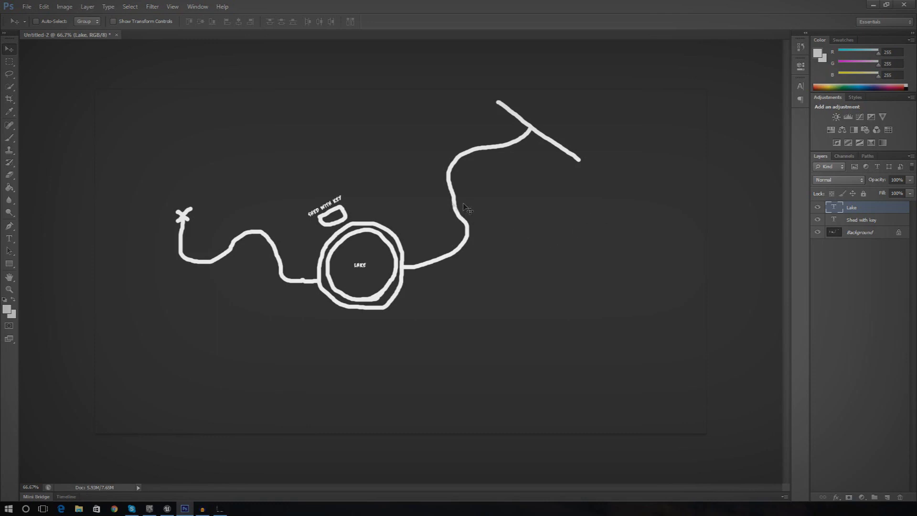
Step: Set the foreground colour to dark green (#235200) and activate the Brush tool
{"action": "left_click", "coordinate": [9, 138]}
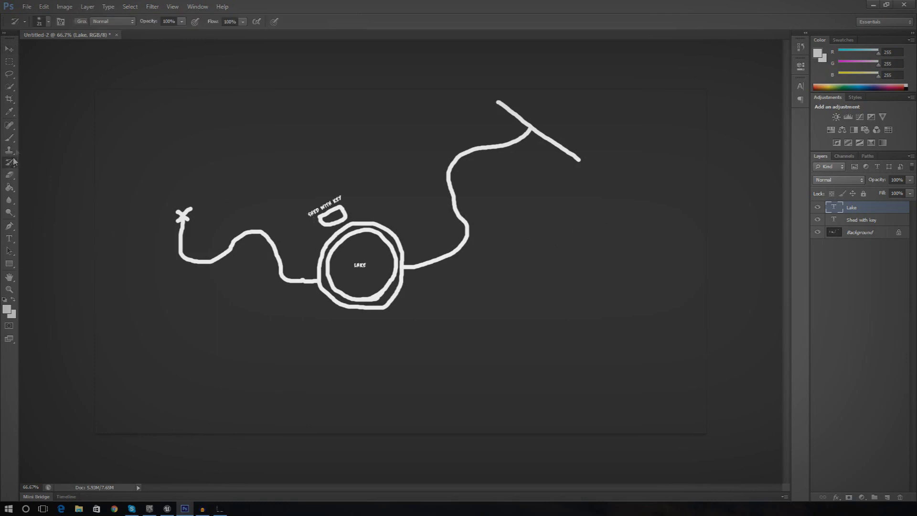
{"action": "key", "text": "i"}
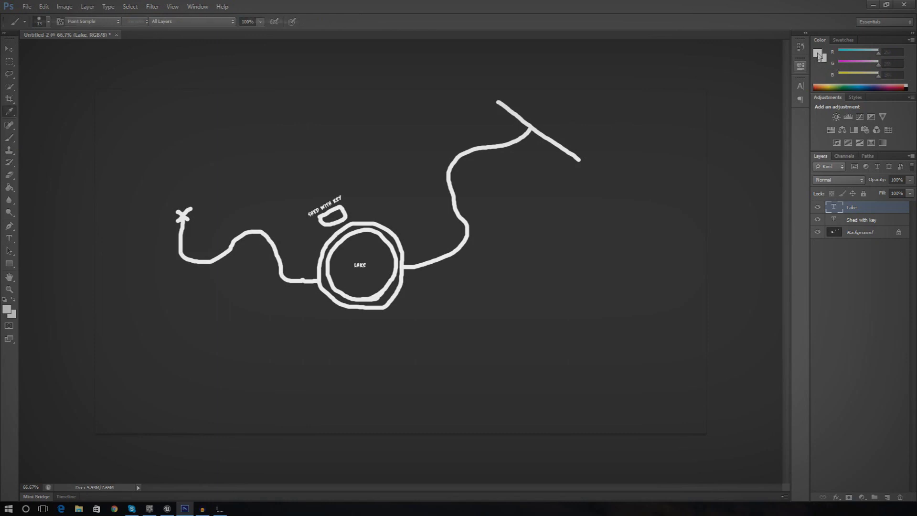
{"action": "left_click_drag", "start_coordinate": [915, 289], "coordinate": [567, 278]}
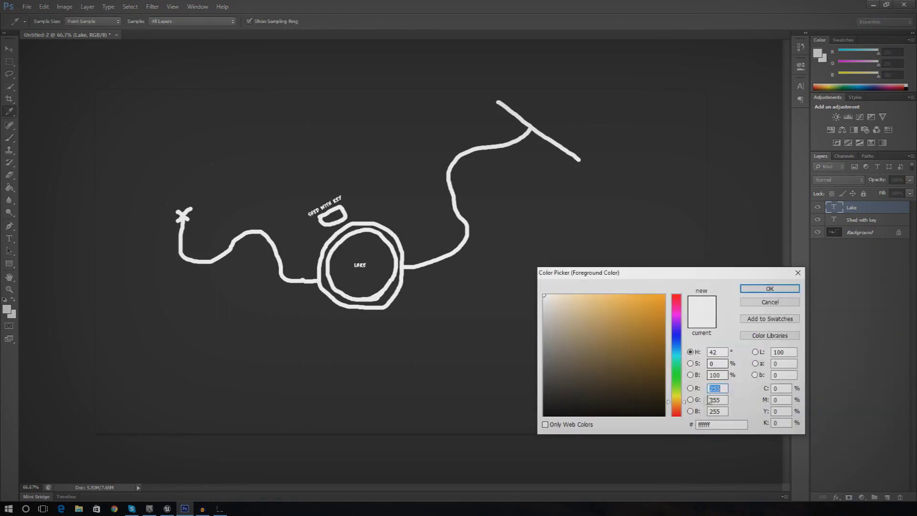
{"action": "left_click", "coordinate": [676, 380]}
{"action": "left_click_drag", "start_coordinate": [652, 391], "coordinate": [664, 376]}
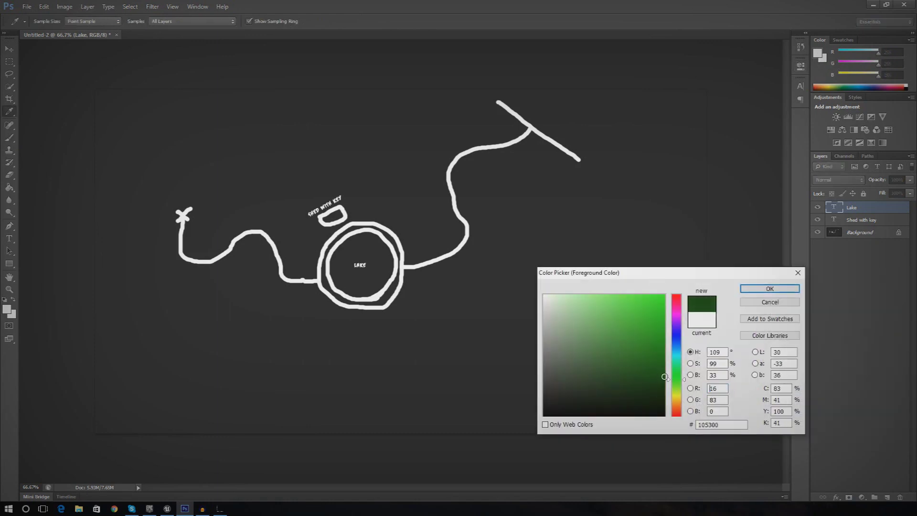
{"action": "left_click", "coordinate": [677, 384]}
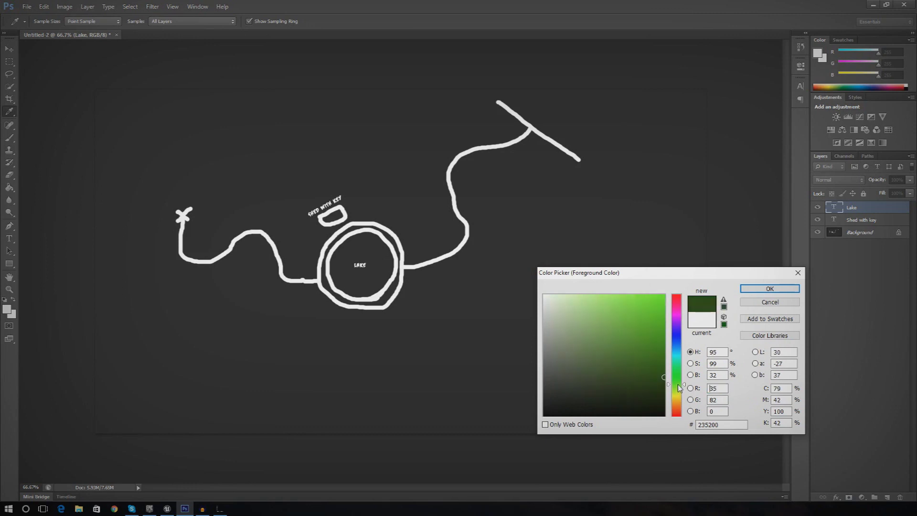
{"action": "key", "text": "b"}
{"action": "key", "text": "Return"}
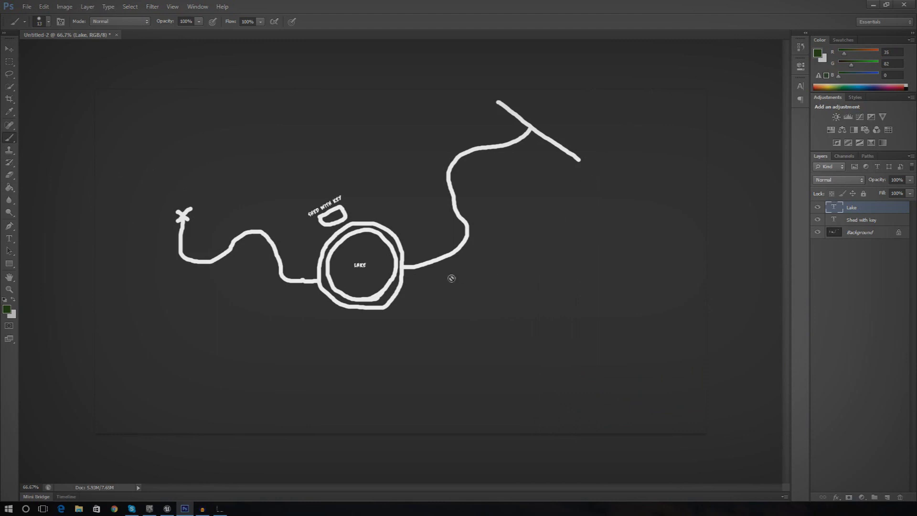
Step: Dab scattered green dots on the Background layer beside the path from the X, around the lake ring and shed, and along the lower right-hand path
{"action": "left_click", "coordinate": [851, 218]}
{"action": "left_click", "coordinate": [841, 236]}
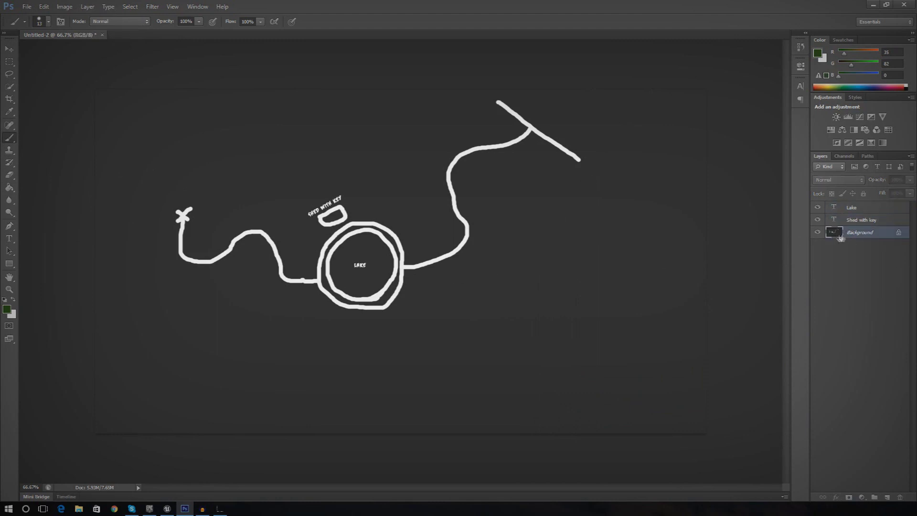
{"action": "left_click", "coordinate": [357, 324]}
{"action": "left_click", "coordinate": [331, 317]}
{"action": "left_click", "coordinate": [315, 302]}
{"action": "left_click", "coordinate": [308, 291]}
{"action": "left_click", "coordinate": [285, 293]}
{"action": "left_click", "coordinate": [259, 281]}
{"action": "left_click", "coordinate": [262, 261]}
{"action": "left_click", "coordinate": [251, 242]}
{"action": "left_click", "coordinate": [237, 258]}
{"action": "left_click", "coordinate": [249, 268]}
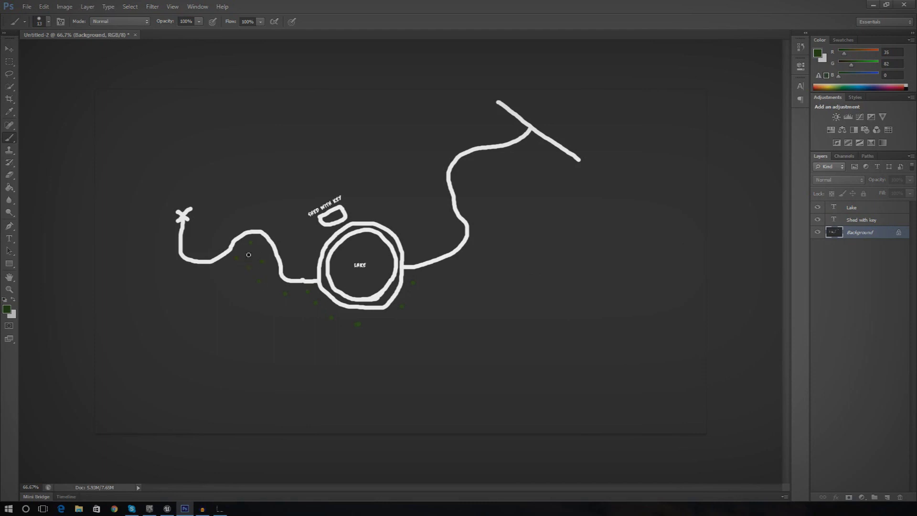
{"action": "left_click", "coordinate": [232, 279]}
{"action": "left_click", "coordinate": [190, 276]}
{"action": "left_click", "coordinate": [159, 264]}
{"action": "left_click", "coordinate": [171, 266]}
{"action": "left_click", "coordinate": [178, 283]}
{"action": "left_click", "coordinate": [191, 250]}
{"action": "left_click", "coordinate": [203, 251]}
{"action": "left_click", "coordinate": [223, 218]}
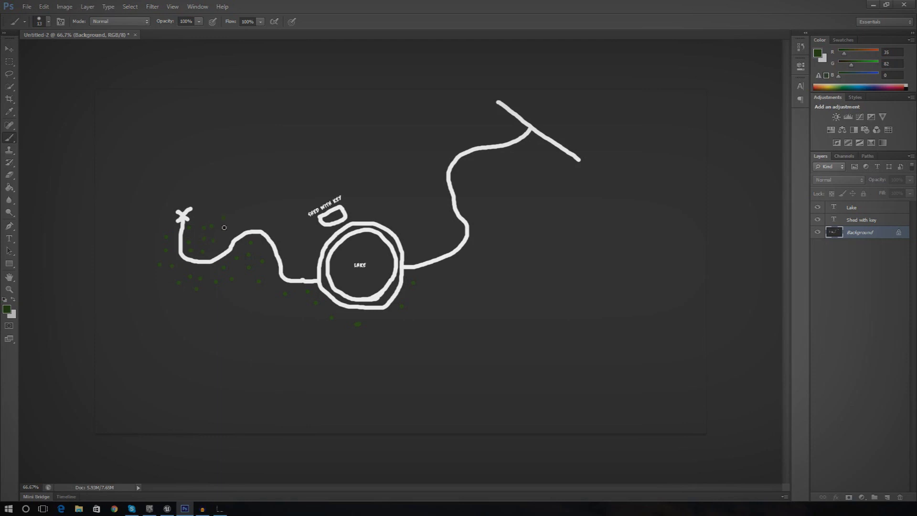
{"action": "left_click", "coordinate": [242, 209]}
{"action": "left_click", "coordinate": [264, 218]}
{"action": "left_click", "coordinate": [252, 222]}
{"action": "left_click", "coordinate": [275, 224]}
{"action": "left_click", "coordinate": [280, 234]}
{"action": "left_click", "coordinate": [289, 247]}
{"action": "left_click", "coordinate": [300, 250]}
{"action": "left_click", "coordinate": [317, 236]}
{"action": "left_click", "coordinate": [317, 230]}
{"action": "left_click", "coordinate": [308, 225]}
{"action": "left_click", "coordinate": [399, 226]}
{"action": "left_click", "coordinate": [405, 232]}
{"action": "left_click", "coordinate": [415, 249]}
{"action": "left_click", "coordinate": [429, 249]}
{"action": "left_click", "coordinate": [453, 234]}
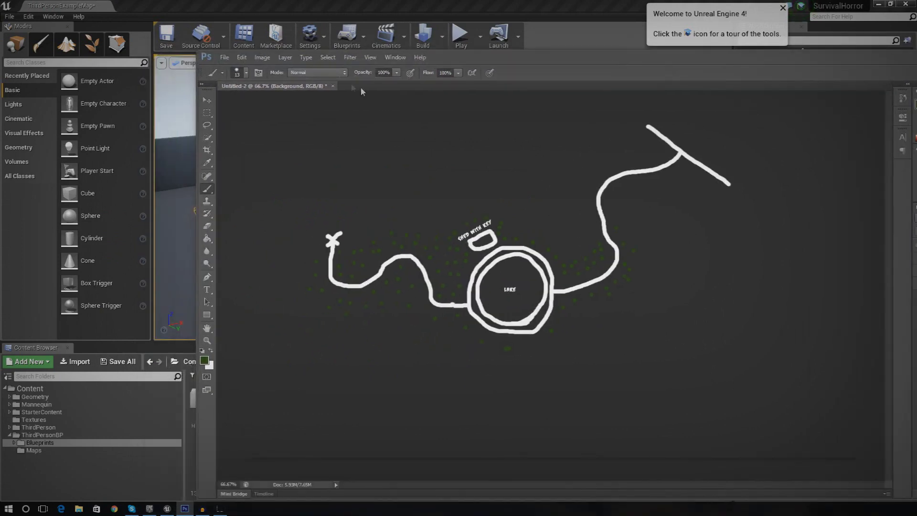
Step: Save the layout drawing to the Desktop as a Photoshop file named LevelPlan
{"action": "left_click", "coordinate": [224, 56]}
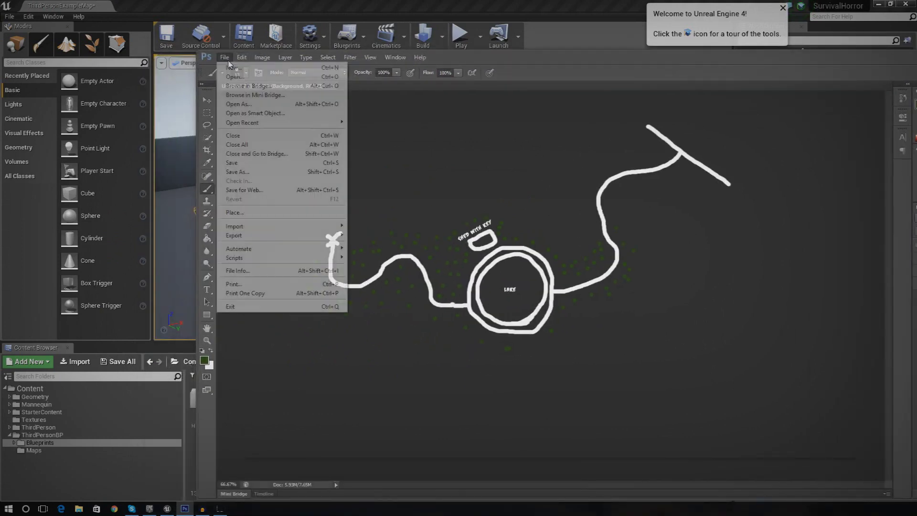
{"action": "left_click", "coordinate": [230, 172]}
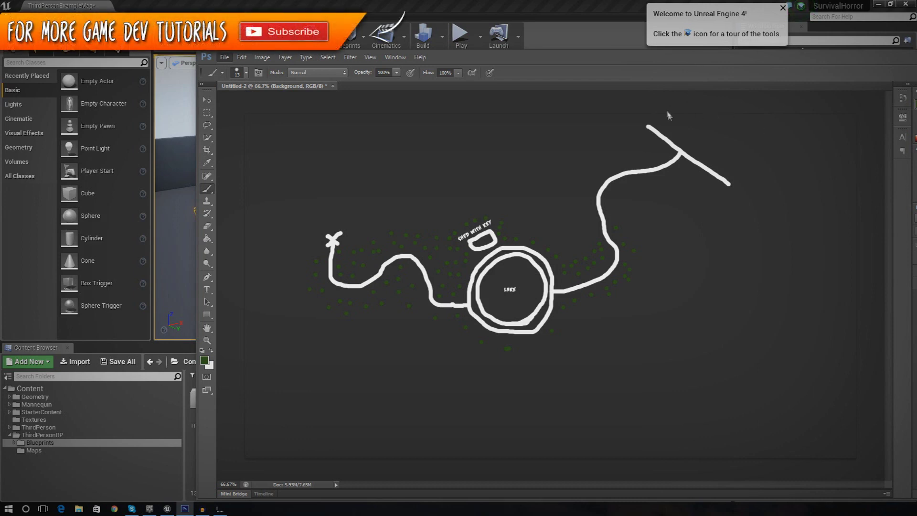
{"action": "key", "text": "ctrl+s"}
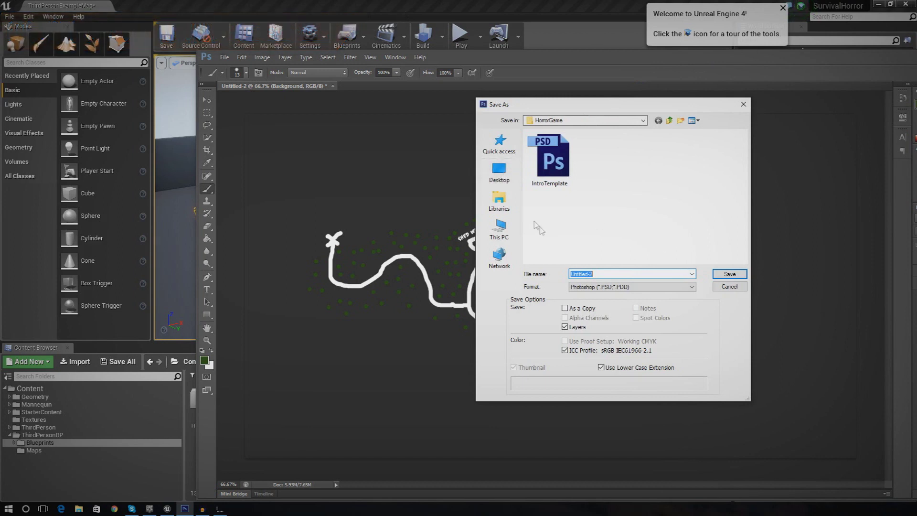
{"action": "left_click", "coordinate": [504, 180]}
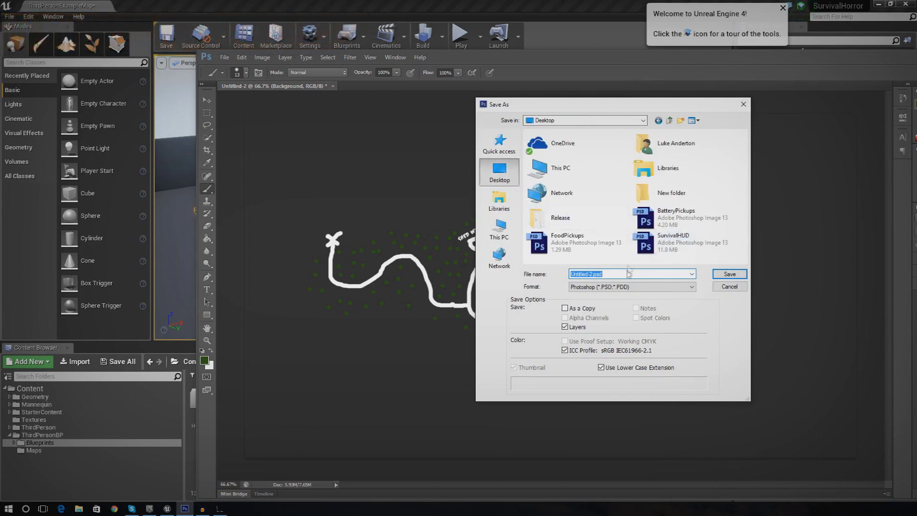
{"action": "mouse_move", "coordinate": [577, 101]}
{"action": "left_mouse_down"}
{"action": "mouse_move", "coordinate": [828, 105]}
{"action": "mouse_move", "coordinate": [668, 105]}
{"action": "left_mouse_up"}
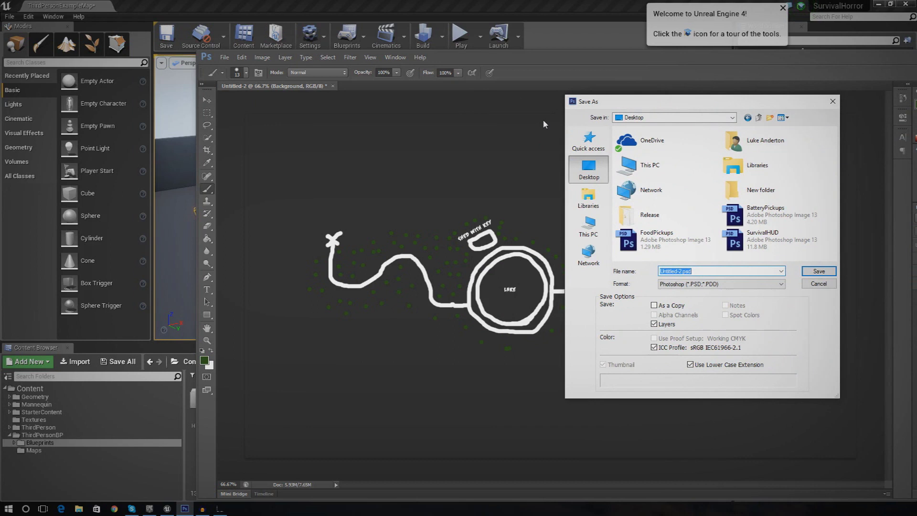
{"action": "left_click_drag", "start_coordinate": [595, 101], "coordinate": [627, 100]}
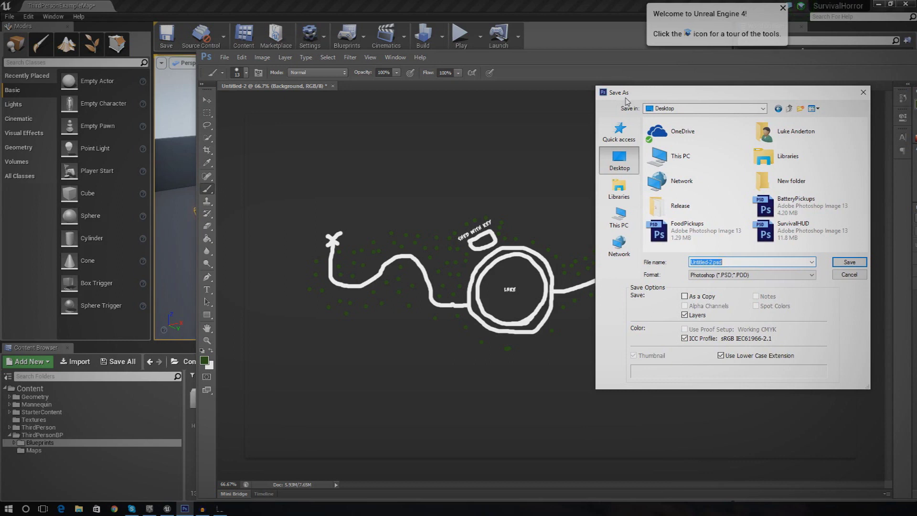
{"action": "type", "text": "evelPlan"}
{"action": "key", "text": "Return"}
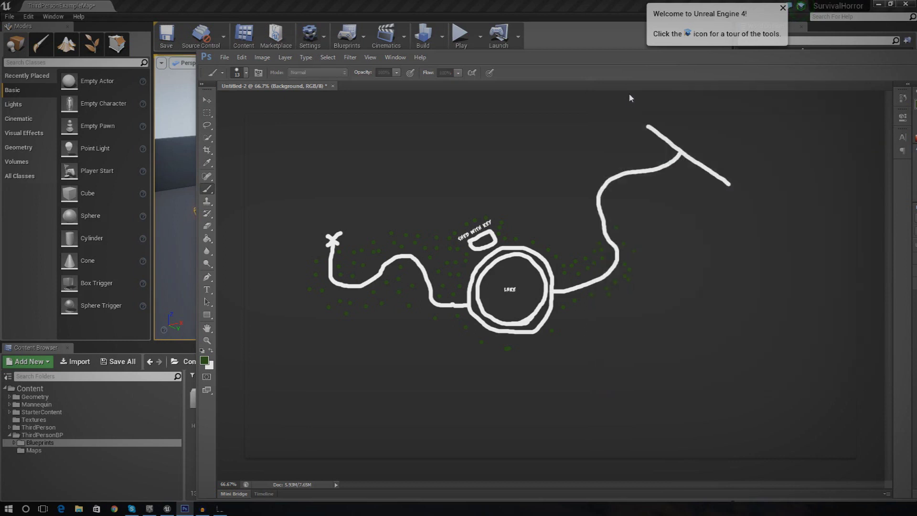
Step: Quit Photoshop and, in the Unreal Editor, create a new level from the Default template without saving ThirdPersonExampleMap
{"action": "key", "text": "ctrl+q"}
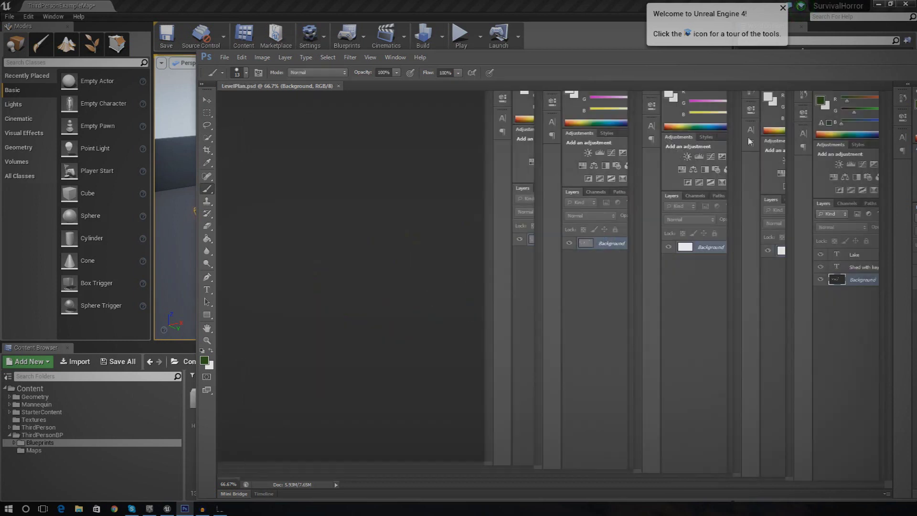
{"action": "right_click_drag", "start_coordinate": [376, 156], "coordinate": [389, 156]}
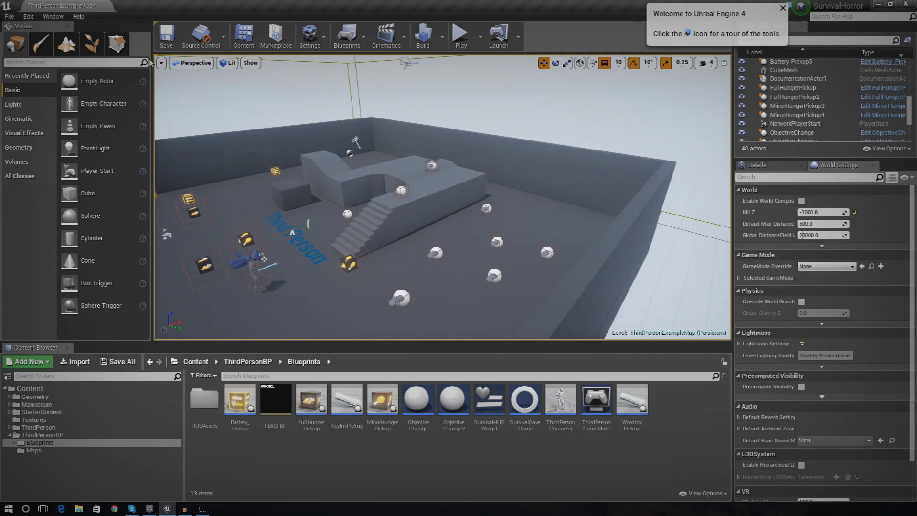
{"action": "left_click", "coordinate": [10, 17]}
{"action": "left_click", "coordinate": [33, 32]}
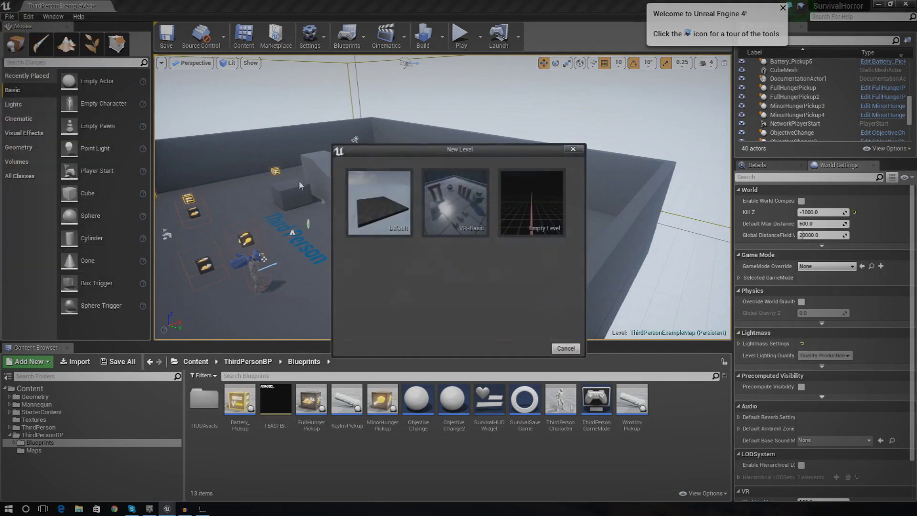
{"action": "left_click_drag", "start_coordinate": [466, 152], "coordinate": [560, 139]}
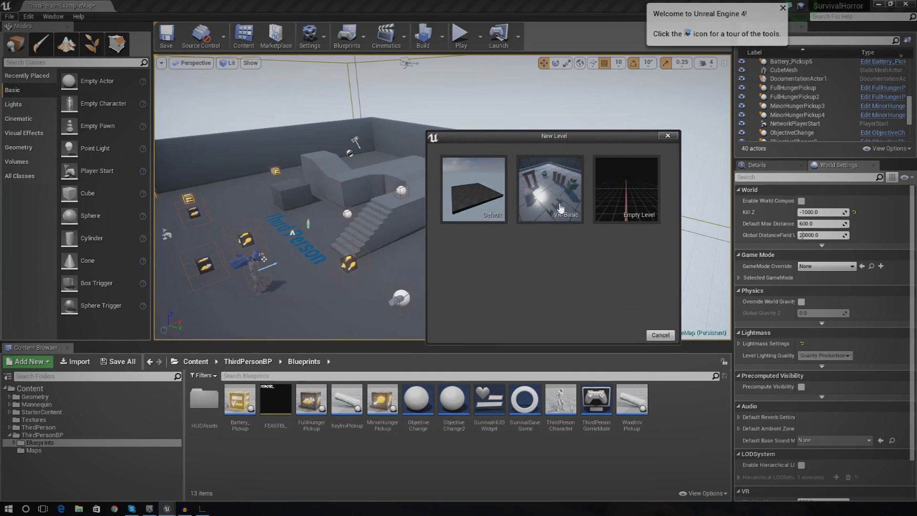
{"action": "left_click_drag", "start_coordinate": [585, 136], "coordinate": [599, 132]}
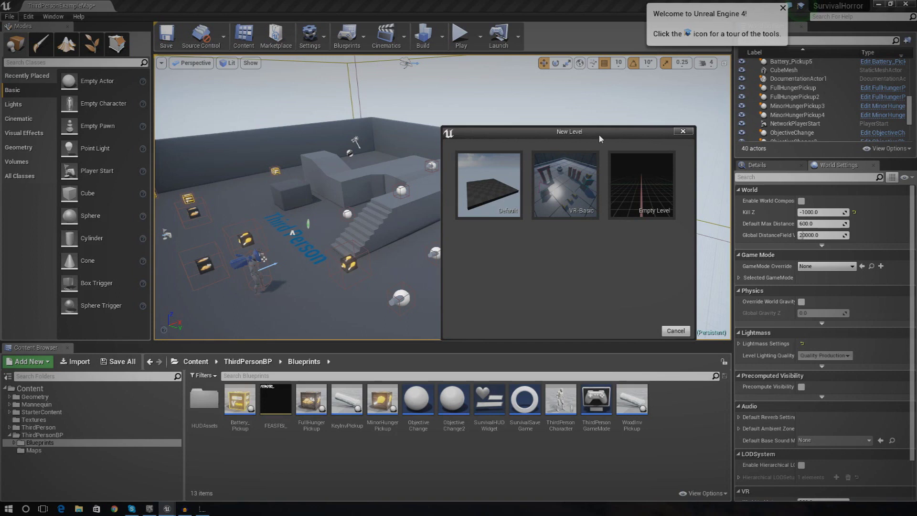
{"action": "left_click_drag", "start_coordinate": [598, 134], "coordinate": [629, 128]}
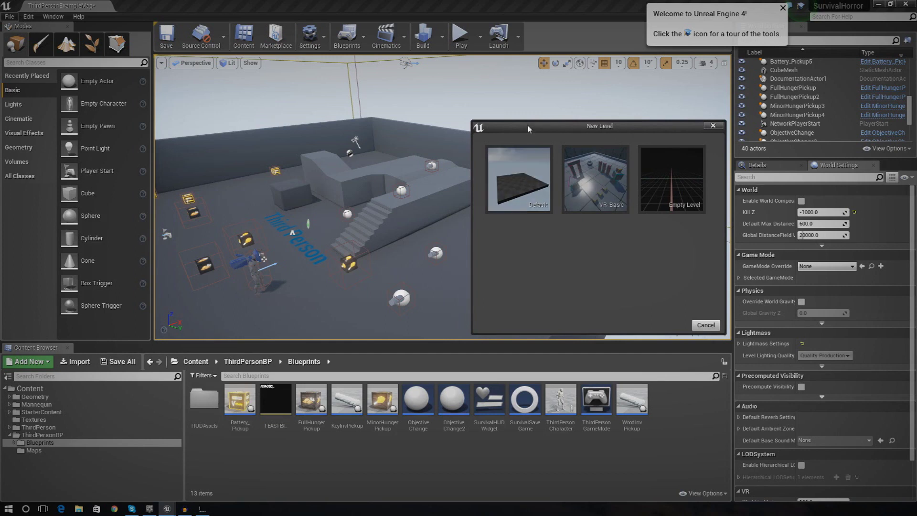
{"action": "mouse_move", "coordinate": [528, 128]}
{"action": "left_mouse_down"}
{"action": "mouse_move", "coordinate": [511, 129]}
{"action": "mouse_move", "coordinate": [529, 126]}
{"action": "left_mouse_up"}
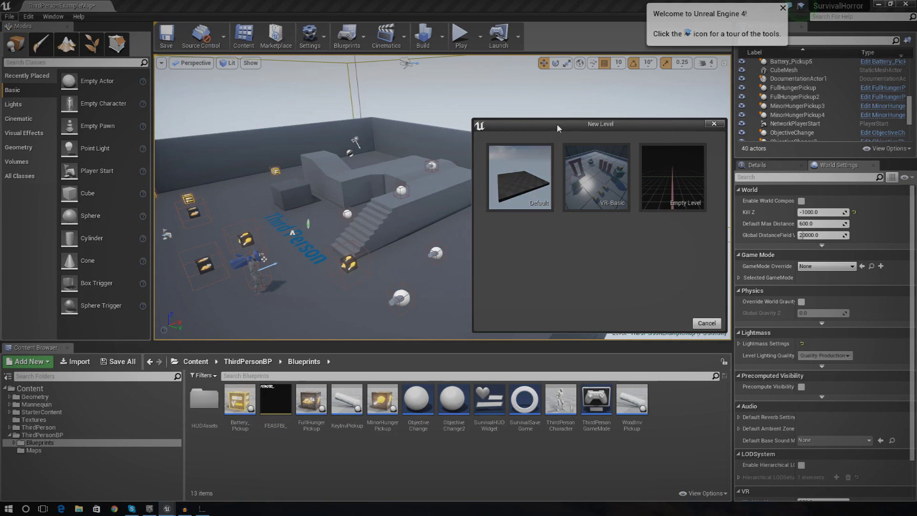
{"action": "left_click_drag", "start_coordinate": [556, 124], "coordinate": [607, 109]}
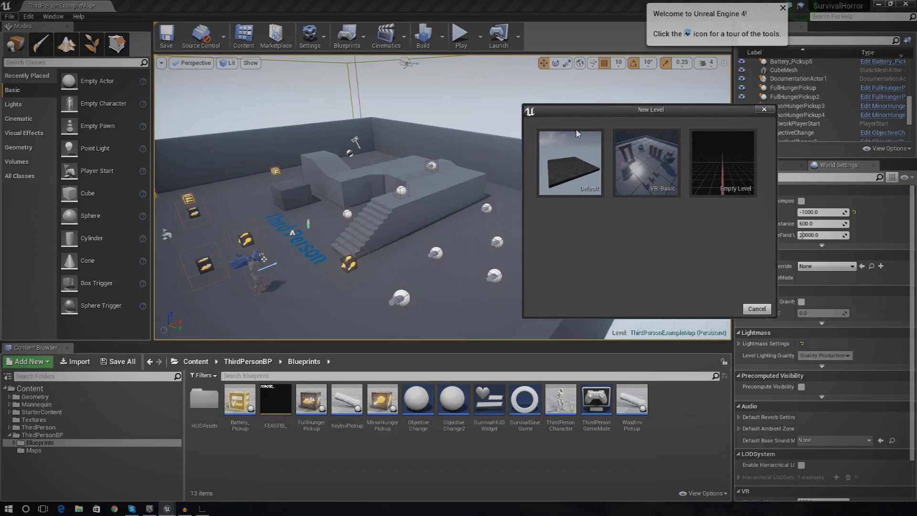
{"action": "left_click", "coordinate": [573, 167]}
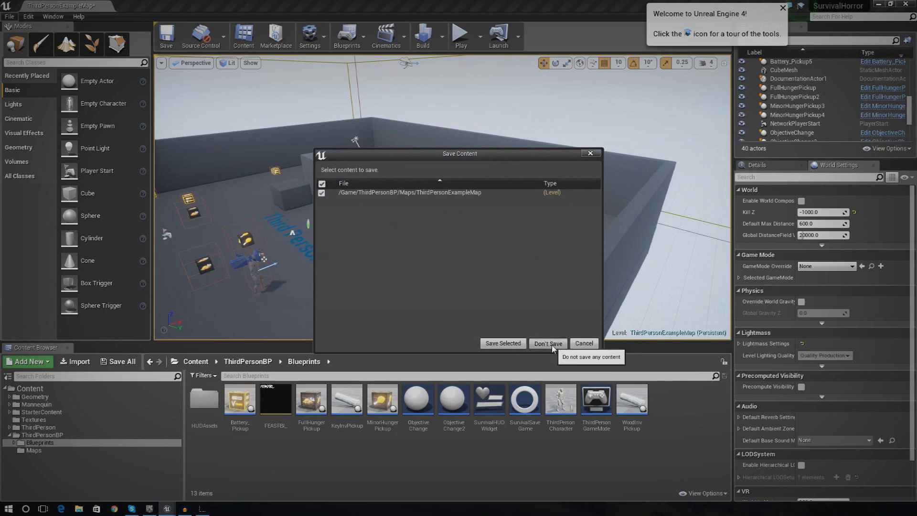
{"action": "left_click", "coordinate": [548, 344]}
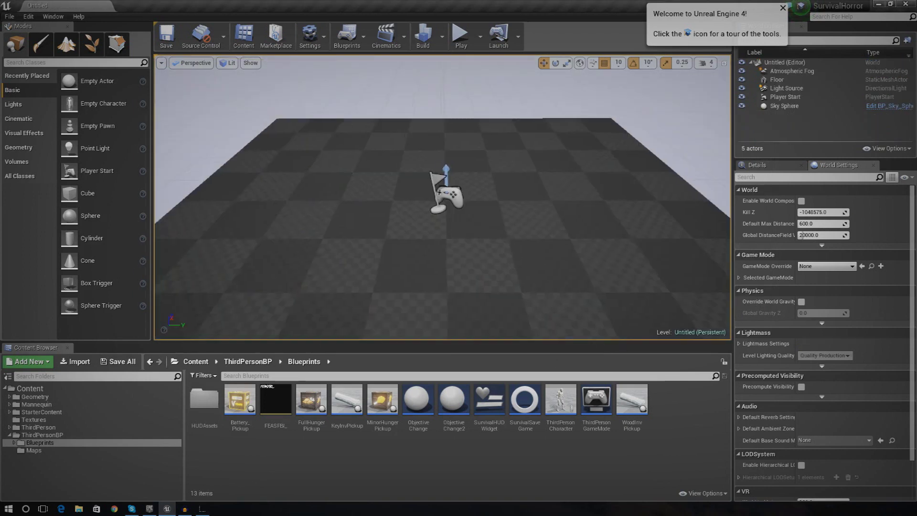
Step: Switch the level editor to Landscape mode to set up a new landscape
{"action": "right_click_drag", "start_coordinate": [442, 197], "coordinate": [372, 201]}
{"action": "right_click_drag", "start_coordinate": [473, 234], "coordinate": [512, 242]}
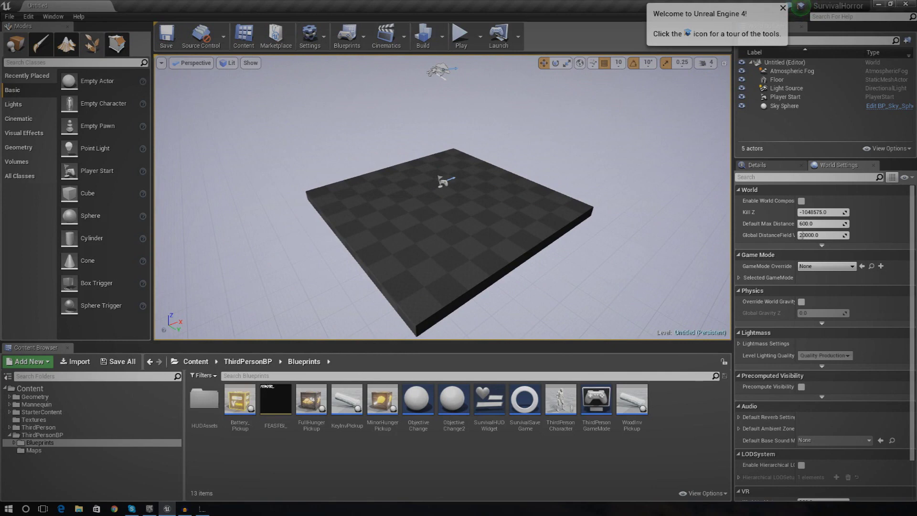
{"action": "left_click", "coordinate": [66, 43]}
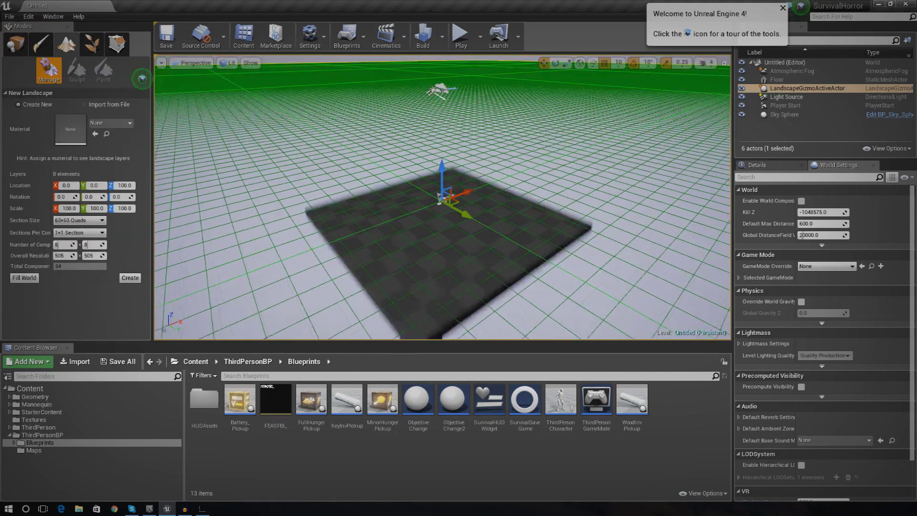
{"action": "right_click_drag", "start_coordinate": [442, 197], "coordinate": [559, 210]}
{"action": "key", "text": "s"}
{"action": "key", "text": "a"}
{"action": "key", "text": "s"}
{"action": "key", "text": "w"}
{"action": "key", "text": "d"}
{"action": "key", "text": "w"}
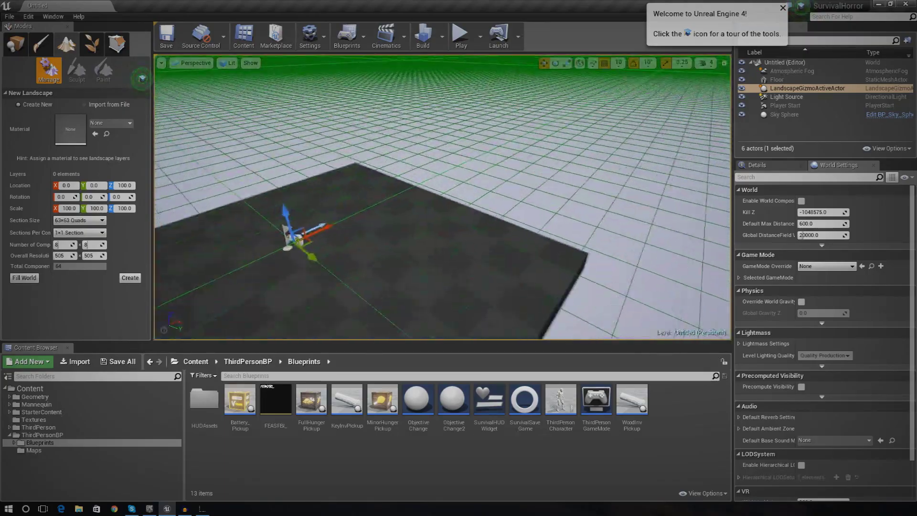
Step: Set the new landscape's scale to 60 on the X, Y and Z axes
{"action": "right_click_drag", "start_coordinate": [466, 206], "coordinate": [454, 207]}
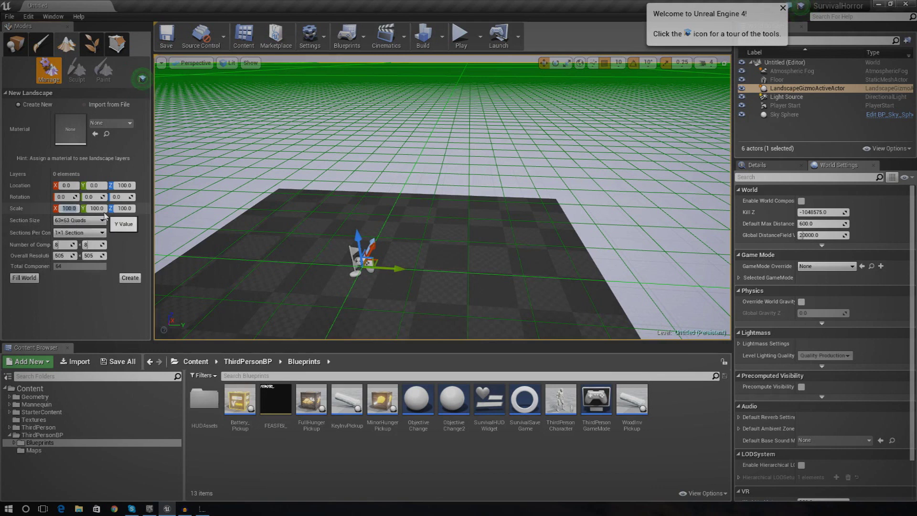
{"action": "type", "text": "0"}
{"action": "key", "text": "Tab"}
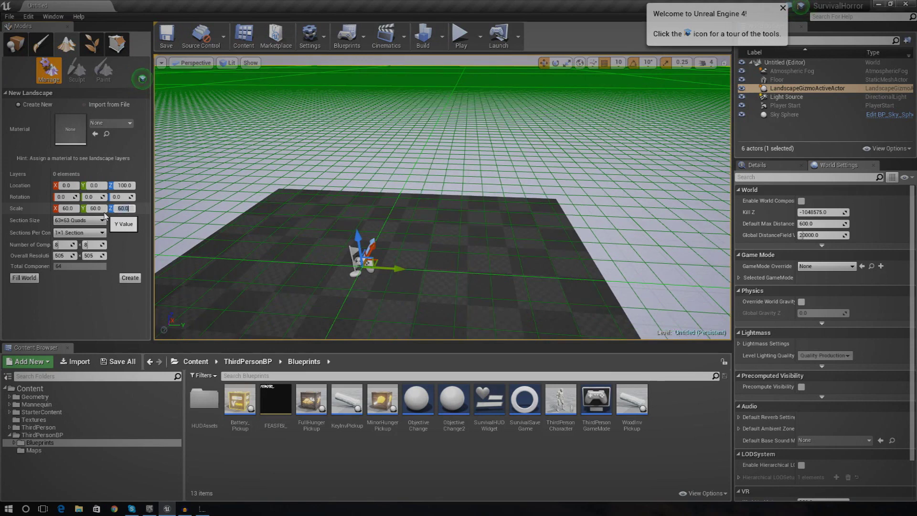
Step: Set the new landscape's scale to 50 on the X, Y and Z axes
{"action": "right_click_drag", "start_coordinate": [506, 200], "coordinate": [479, 197]}
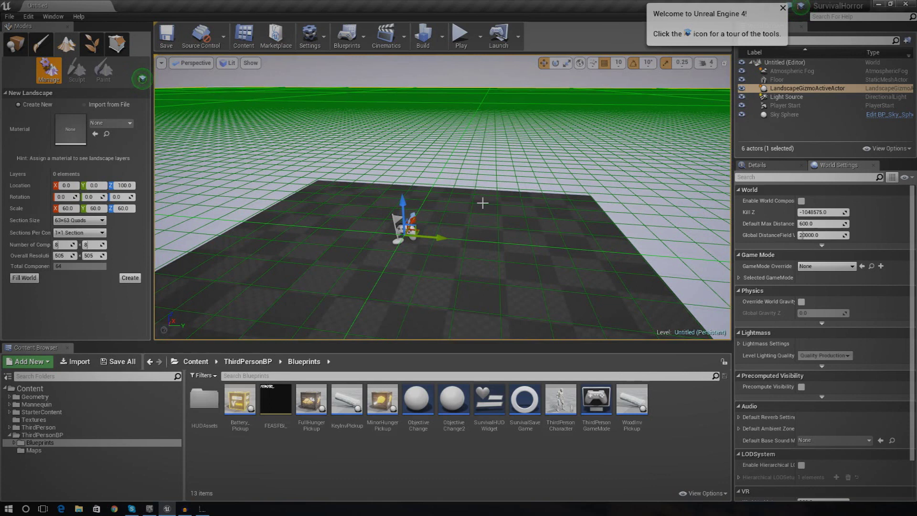
{"action": "scroll", "coordinate": [541, 133], "scroll_direction": "up", "scroll_amount": 1}
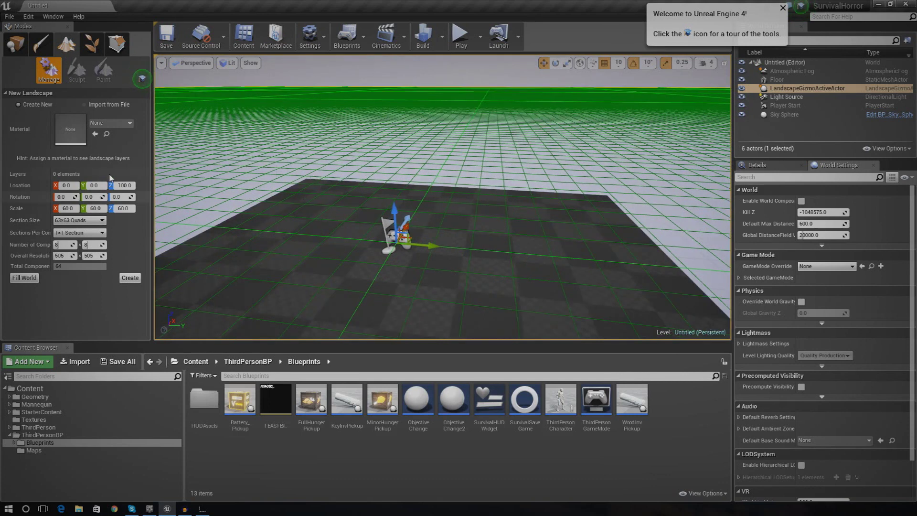
{"action": "left_click", "coordinate": [74, 209]}
{"action": "type", "text": "50"}
{"action": "key", "text": "Tab"}
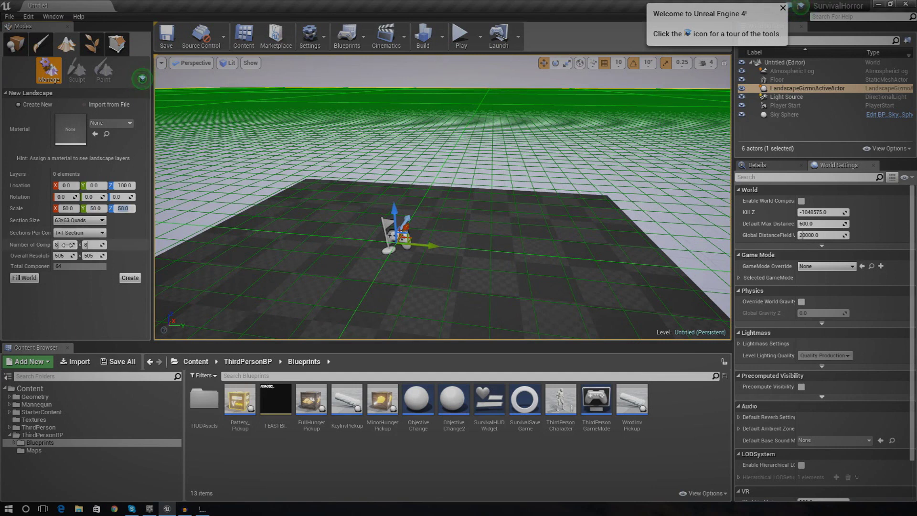
Step: Set the new landscape's number of components to 6 by 6 and create the landscape
{"action": "key", "text": "Tab"}
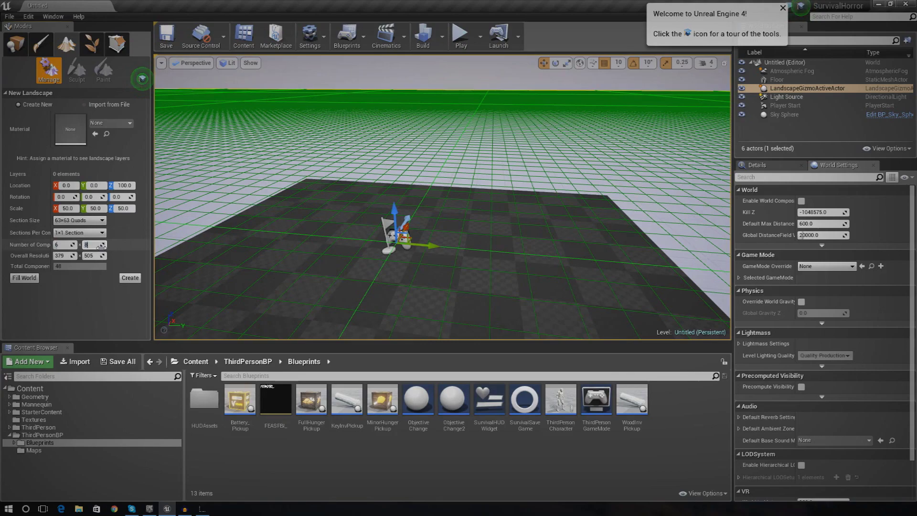
{"action": "right_click_drag", "start_coordinate": [491, 240], "coordinate": [454, 243]}
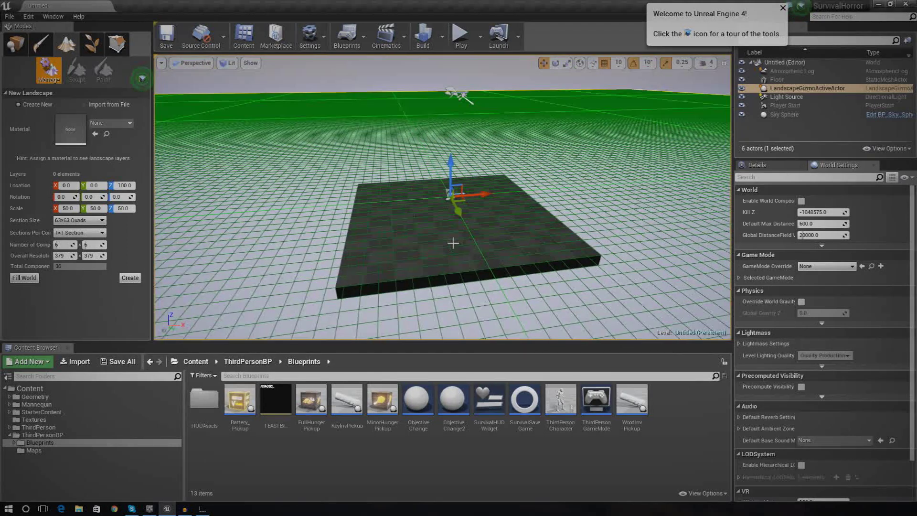
{"action": "left_click", "coordinate": [130, 278]}
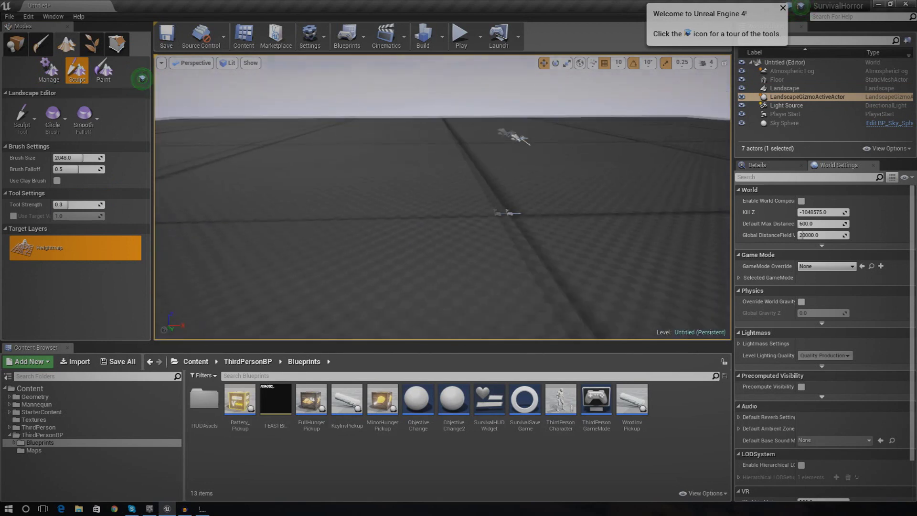
Step: Play-test the level on the new landscape and stop the session
{"action": "mouse_move", "coordinate": [478, 200]}
{"action": "right_mouse_down"}
{"action": "mouse_move", "coordinate": [511, 196]}
{"action": "mouse_move", "coordinate": [516, 210]}
{"action": "mouse_move", "coordinate": [526, 186]}
{"action": "right_mouse_up"}
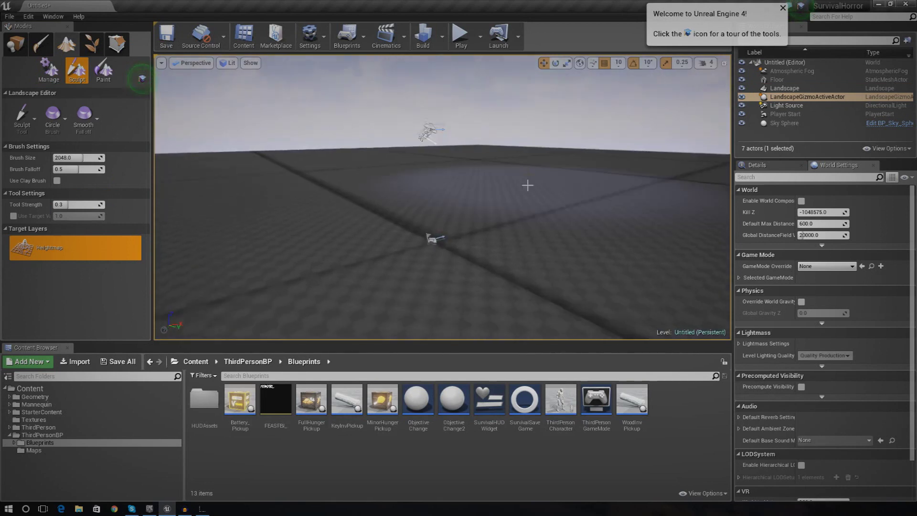
{"action": "left_click", "coordinate": [459, 47]}
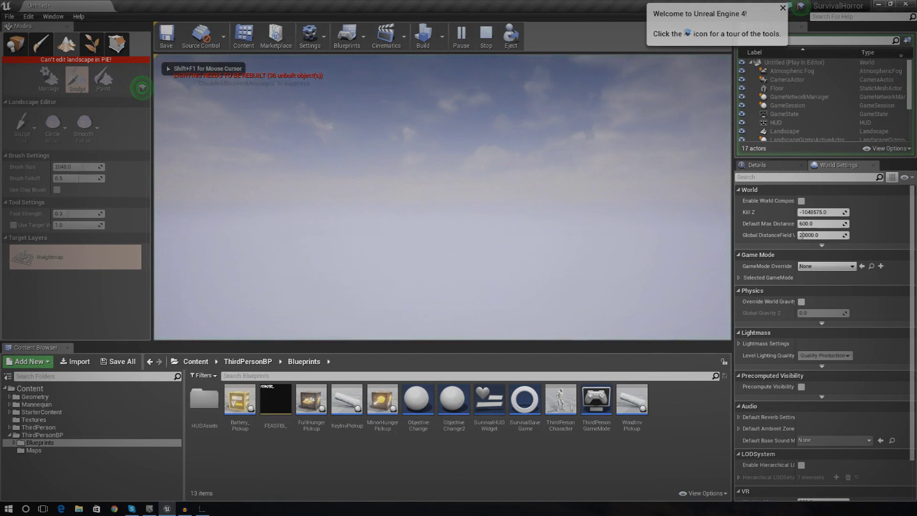
{"action": "key", "text": "Escape"}
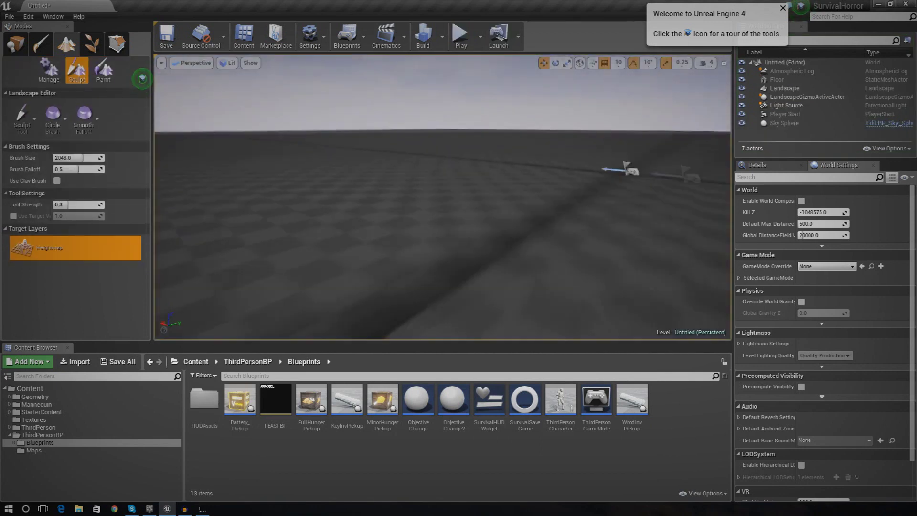
Step: Select the Player Start in Place mode and raise it so its capsule clears the landscape
{"action": "right_click_drag", "start_coordinate": [443, 201], "coordinate": [540, 158]}
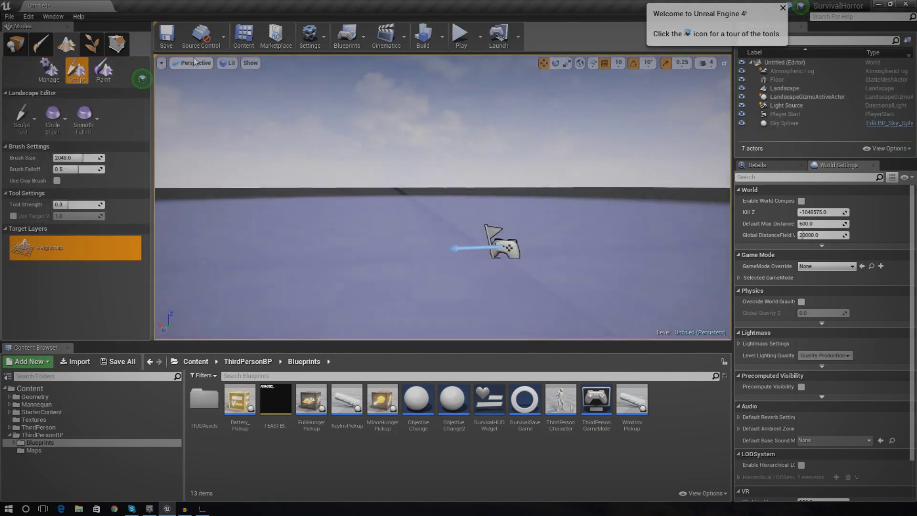
{"action": "left_click", "coordinate": [15, 44]}
{"action": "left_click", "coordinate": [499, 246]}
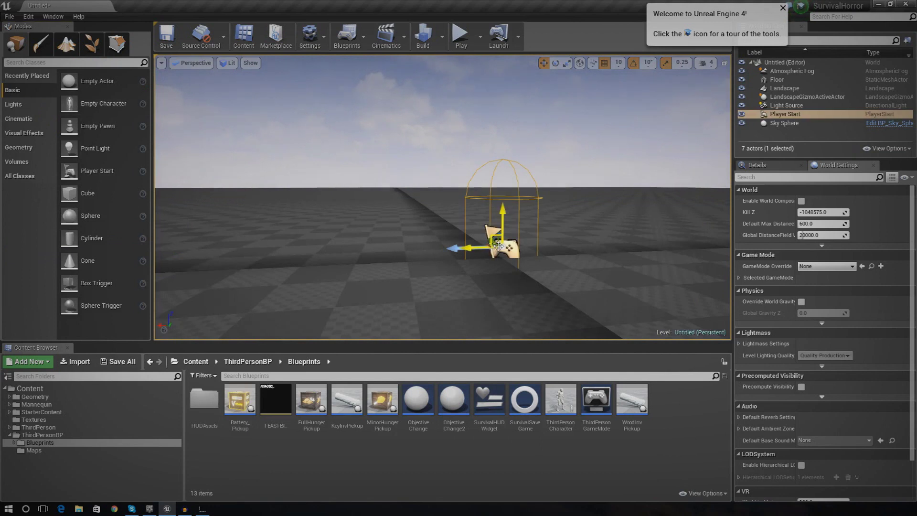
{"action": "left_click_drag", "start_coordinate": [504, 218], "coordinate": [505, 111]}
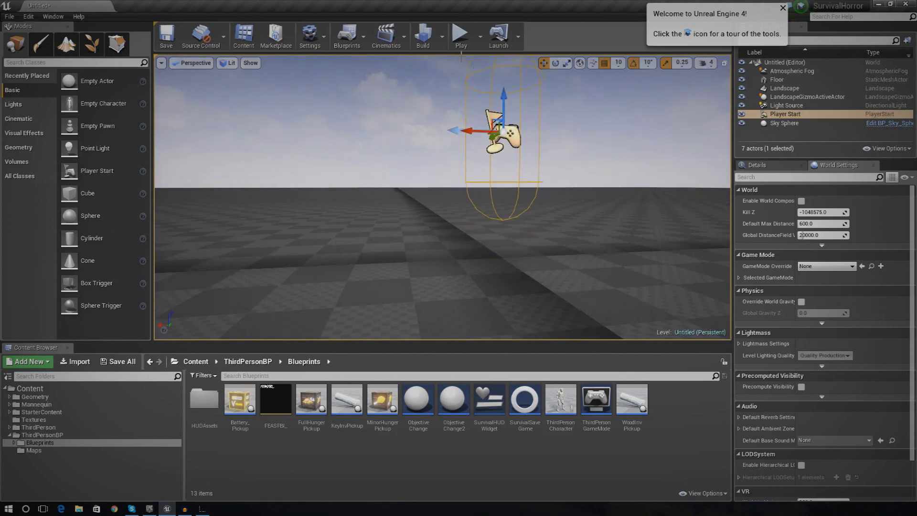
Step: Play-test from the raised Player Start, walk across the landscape and stop the session
{"action": "left_click", "coordinate": [460, 51]}
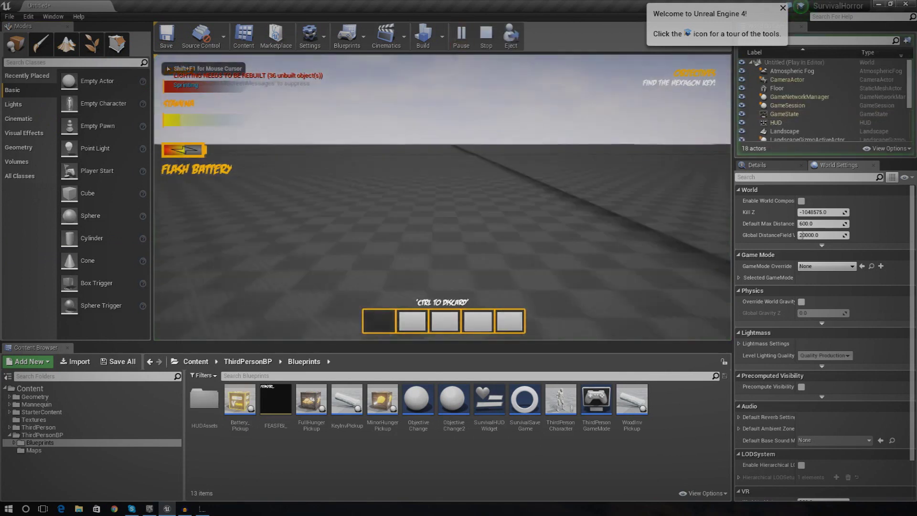
{"action": "key", "text": "w"}
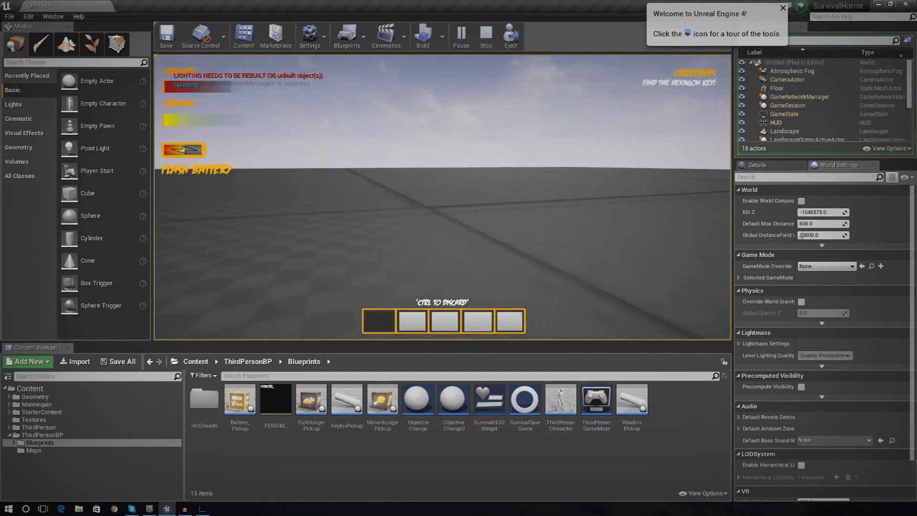
{"action": "key", "text": "Escape"}
Step: Return the level editor to Landscape mode with the sculpting tools active over the middle of the landscape
{"action": "mouse_move", "coordinate": [449, 192]}
{"action": "right_mouse_down"}
{"action": "mouse_move", "coordinate": [487, 170]}
{"action": "mouse_move", "coordinate": [479, 133]}
{"action": "mouse_move", "coordinate": [476, 171]}
{"action": "mouse_move", "coordinate": [571, 181]}
{"action": "mouse_move", "coordinate": [458, 191]}
{"action": "mouse_move", "coordinate": [487, 199]}
{"action": "mouse_move", "coordinate": [478, 179]}
{"action": "mouse_move", "coordinate": [420, 184]}
{"action": "mouse_move", "coordinate": [421, 244]}
{"action": "mouse_move", "coordinate": [421, 187]}
{"action": "mouse_move", "coordinate": [435, 191]}
{"action": "right_mouse_up"}
{"action": "key", "text": "w"}
{"action": "key", "text": "s"}
{"action": "key", "text": "w"}
{"action": "key", "text": "d"}
{"action": "key", "text": "s"}
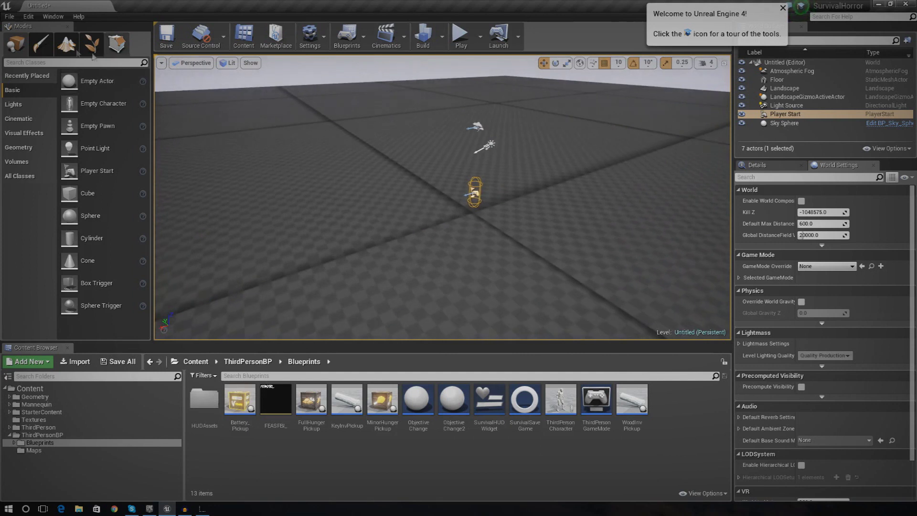
{"action": "left_click", "coordinate": [67, 43]}
{"action": "key", "text": "s"}
{"action": "mouse_move", "coordinate": [434, 175]}
{"action": "right_mouse_down"}
{"action": "mouse_move", "coordinate": [449, 210]}
{"action": "mouse_move", "coordinate": [442, 184]}
{"action": "mouse_move", "coordinate": [456, 195]}
{"action": "right_mouse_up"}
{"action": "key", "text": "a"}
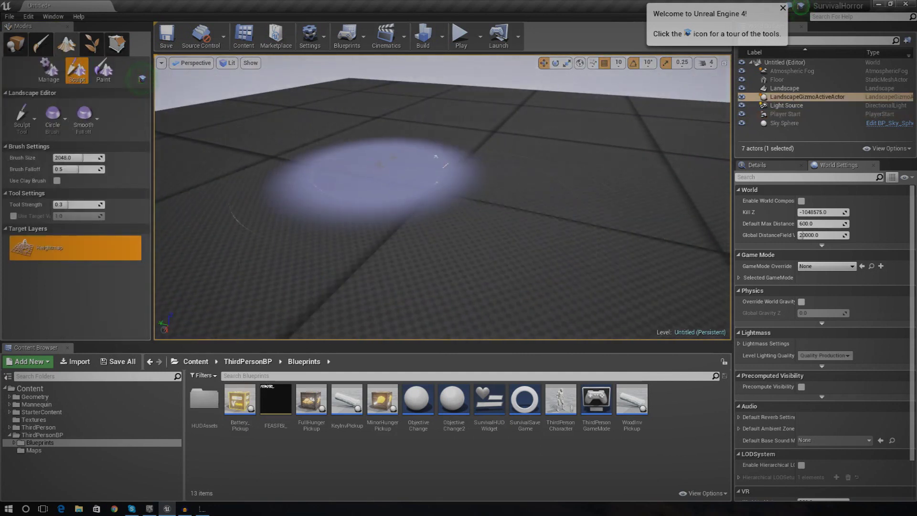
{"action": "right_click_drag", "start_coordinate": [413, 200], "coordinate": [413, 200]}
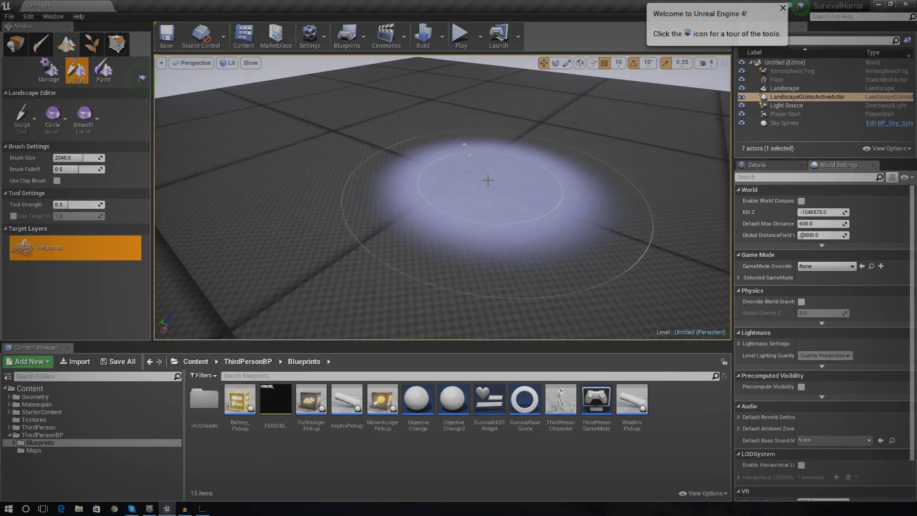
Step: Try raising the middle of the landscape with the Sculpt tool and undo each stroke
{"action": "left_click_drag", "start_coordinate": [487, 180], "coordinate": [487, 180]}
{"action": "right_click_drag", "start_coordinate": [469, 176], "coordinate": [468, 176]}
{"action": "key", "text": "ctrl+z"}
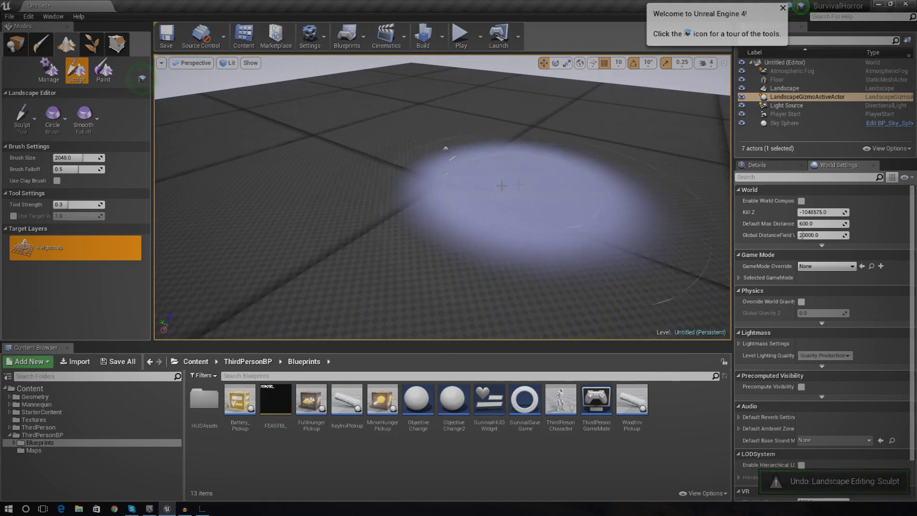
{"action": "left_click_drag", "start_coordinate": [492, 190], "coordinate": [491, 190]}
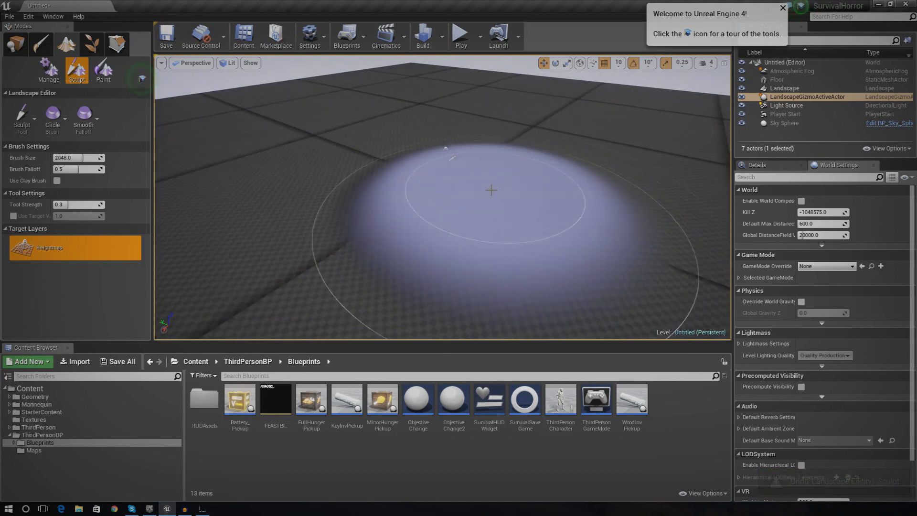
{"action": "key", "text": "ctrl+z"}
Step: Switch the sculpting tool to Erosion, try it on the middle of the landscape and undo the erosion
{"action": "left_click", "coordinate": [22, 130]}
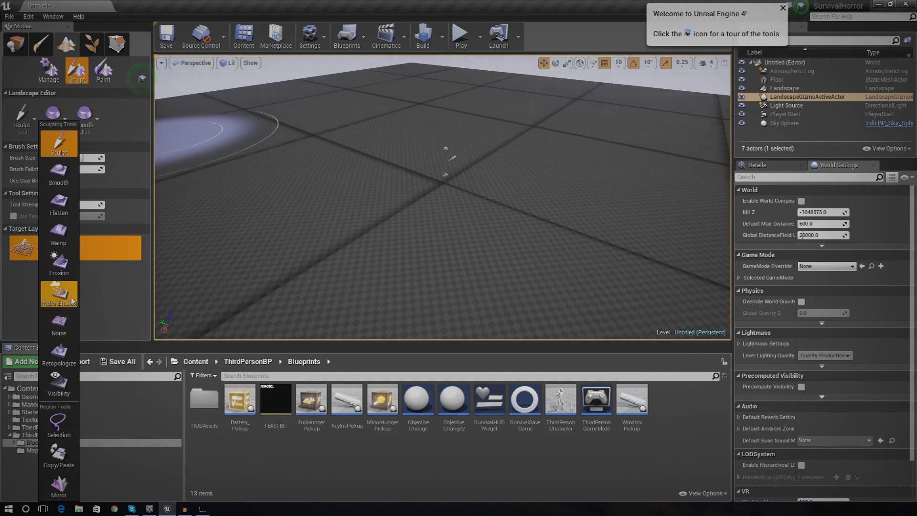
{"action": "left_click", "coordinate": [68, 276]}
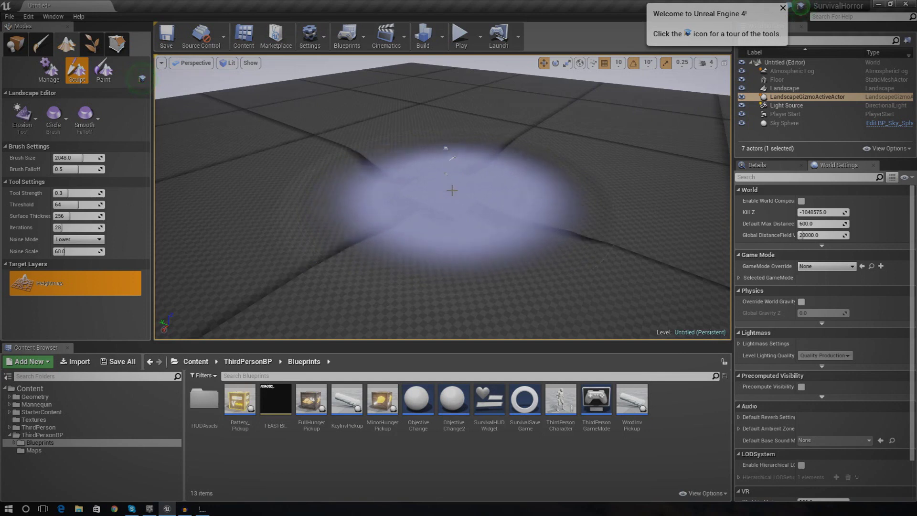
{"action": "key", "text": "w"}
{"action": "mouse_move", "coordinate": [440, 193]}
{"action": "right_mouse_down"}
{"action": "mouse_move", "coordinate": [429, 211]}
{"action": "mouse_move", "coordinate": [406, 206]}
{"action": "mouse_move", "coordinate": [346, 167]}
{"action": "mouse_move", "coordinate": [334, 169]}
{"action": "mouse_move", "coordinate": [353, 172]}
{"action": "mouse_move", "coordinate": [272, 151]}
{"action": "right_mouse_up"}
{"action": "key", "text": "d"}
{"action": "key", "text": "w"}
{"action": "mouse_move", "coordinate": [414, 155]}
{"action": "right_mouse_down"}
{"action": "mouse_move", "coordinate": [413, 189]}
{"action": "mouse_move", "coordinate": [499, 219]}
{"action": "right_mouse_up"}
{"action": "key", "text": "ctrl+z"}
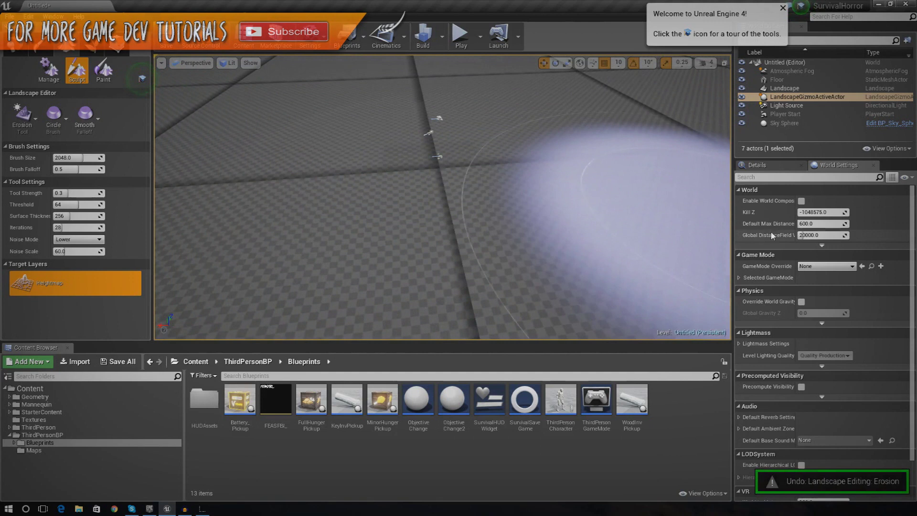
Step: Reduce the Erosion brush size to about 1159
{"action": "mouse_move", "coordinate": [542, 196]}
{"action": "right_mouse_down"}
{"action": "mouse_move", "coordinate": [516, 206]}
{"action": "mouse_move", "coordinate": [397, 201]}
{"action": "mouse_move", "coordinate": [270, 184]}
{"action": "right_mouse_up"}
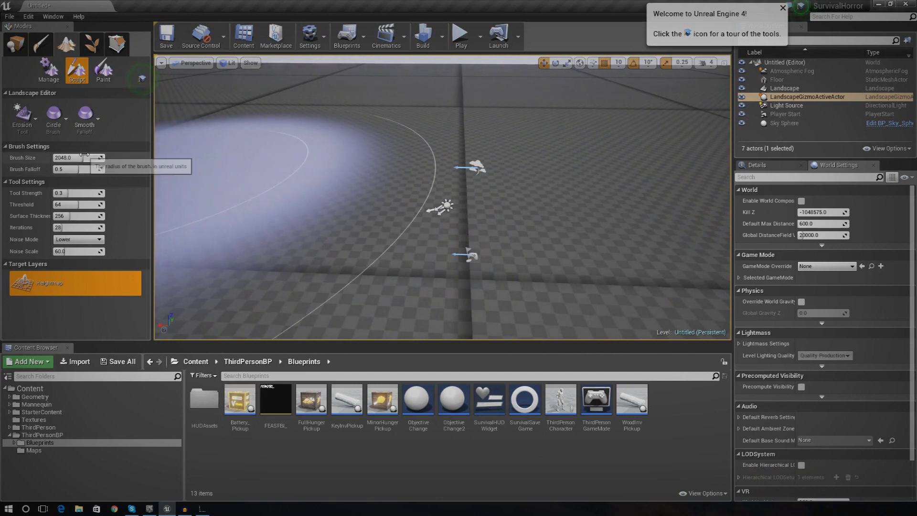
{"action": "left_click_drag", "start_coordinate": [84, 154], "coordinate": [72, 155]}
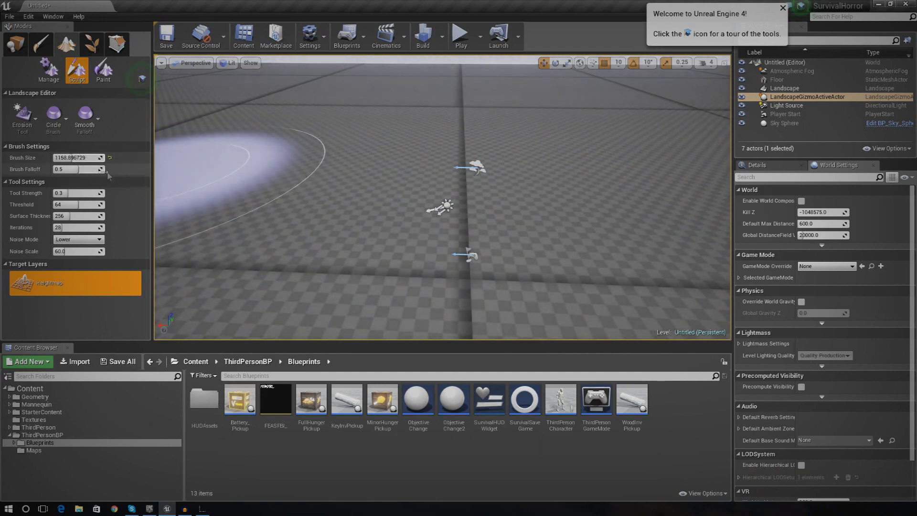
{"action": "mouse_move", "coordinate": [220, 201]}
{"action": "right_mouse_down"}
{"action": "mouse_move", "coordinate": [213, 234]}
{"action": "mouse_move", "coordinate": [184, 265]}
{"action": "mouse_move", "coordinate": [210, 238]}
{"action": "right_mouse_up"}
{"action": "key", "text": "s"}
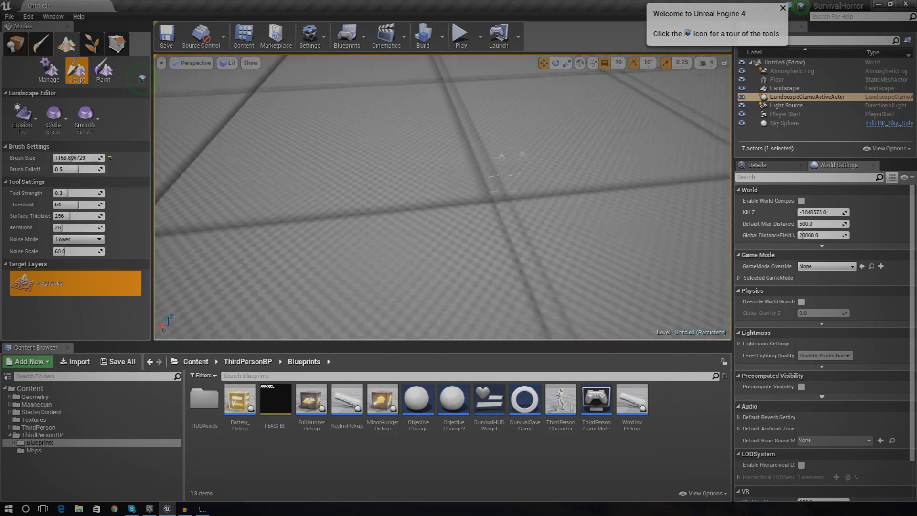
{"action": "key", "text": "f"}
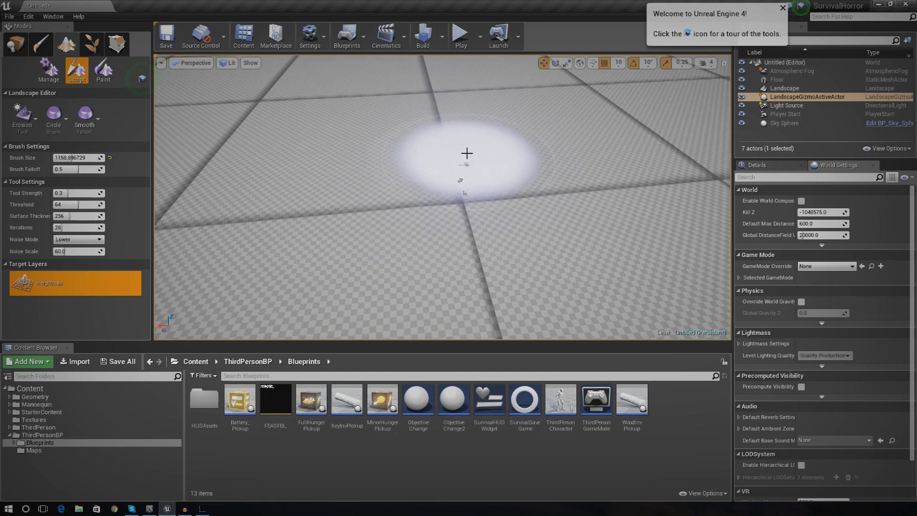
Step: Erode uneven ground into the landscape around the central floor platform with the Erosion brush
{"action": "mouse_move", "coordinate": [424, 185]}
{"action": "left_mouse_down"}
{"action": "mouse_move", "coordinate": [419, 217]}
{"action": "mouse_move", "coordinate": [460, 256]}
{"action": "mouse_move", "coordinate": [532, 272]}
{"action": "mouse_move", "coordinate": [556, 224]}
{"action": "mouse_move", "coordinate": [479, 191]}
{"action": "mouse_move", "coordinate": [536, 231]}
{"action": "mouse_move", "coordinate": [464, 196]}
{"action": "left_mouse_up"}
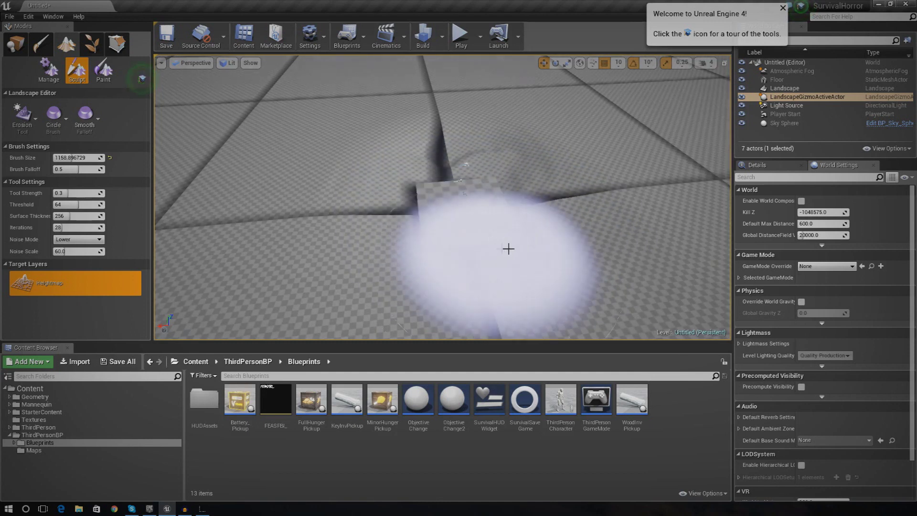
{"action": "mouse_move", "coordinate": [457, 189]}
{"action": "right_mouse_down"}
{"action": "mouse_move", "coordinate": [563, 174]}
{"action": "mouse_move", "coordinate": [502, 177]}
{"action": "mouse_move", "coordinate": [421, 148]}
{"action": "mouse_move", "coordinate": [315, 146]}
{"action": "right_mouse_up"}
{"action": "key", "text": "w"}
{"action": "key", "text": "w"}
{"action": "mouse_move", "coordinate": [463, 220]}
{"action": "right_mouse_down"}
{"action": "mouse_move", "coordinate": [461, 210]}
{"action": "mouse_move", "coordinate": [454, 236]}
{"action": "mouse_move", "coordinate": [423, 184]}
{"action": "right_mouse_up"}
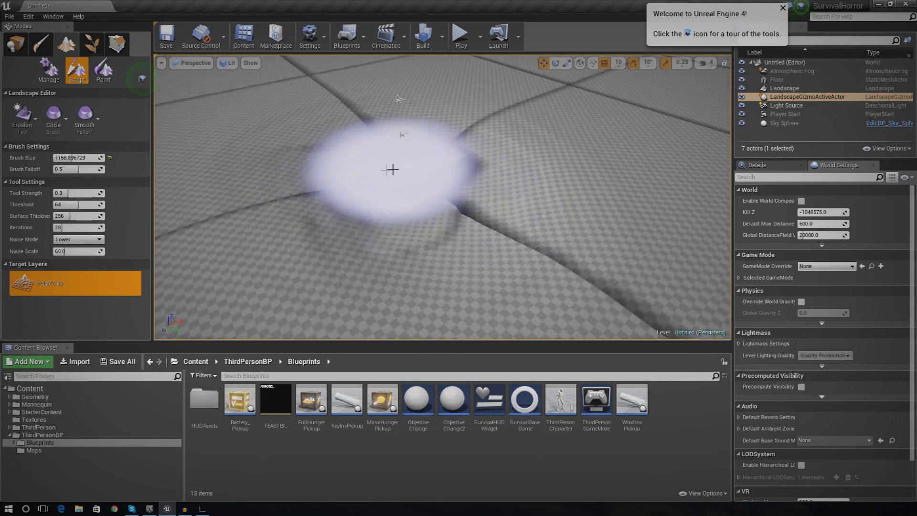
{"action": "mouse_move", "coordinate": [392, 169]}
{"action": "right_mouse_down"}
{"action": "mouse_move", "coordinate": [375, 146]}
{"action": "mouse_move", "coordinate": [375, 165]}
{"action": "mouse_move", "coordinate": [425, 165]}
{"action": "right_mouse_up"}
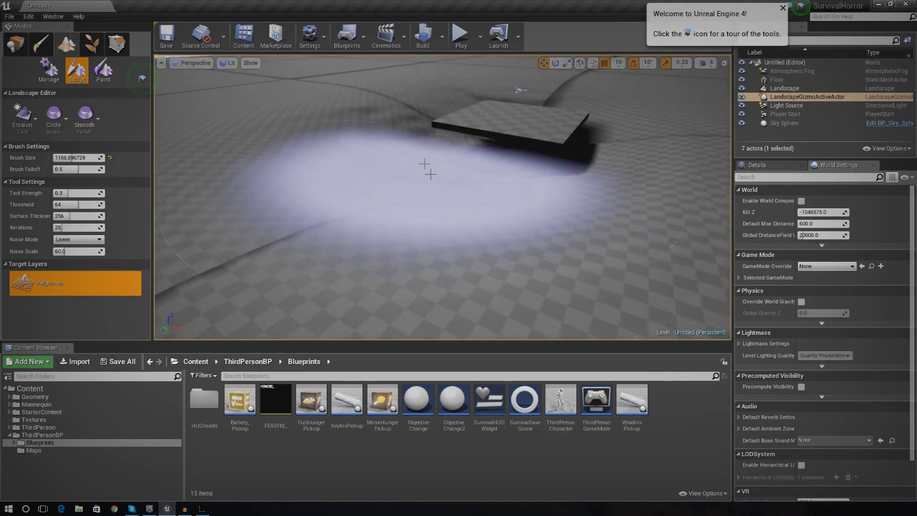
Step: Play-test the eroded terrain by sprinting off the floor platform and stop the session
{"action": "key", "text": "alt+p"}
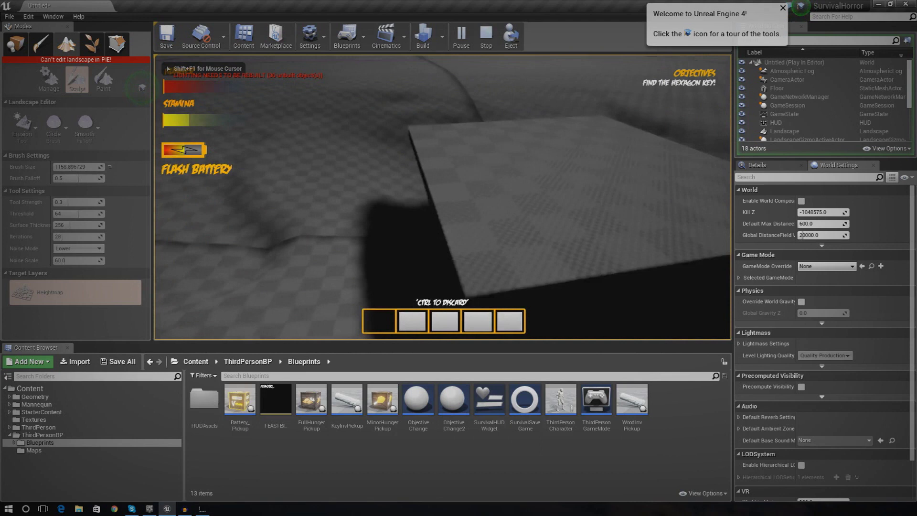
{"action": "key", "text": "shift+w"}
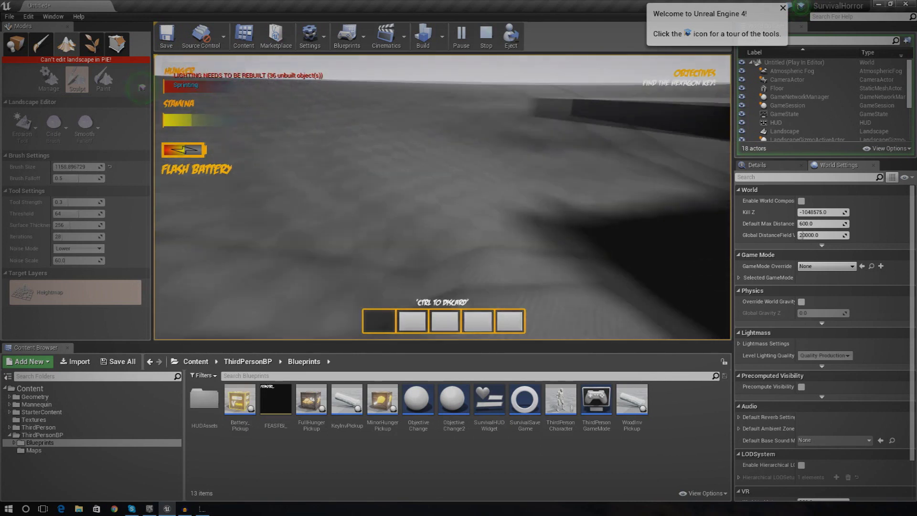
{"action": "key", "text": "Escape"}
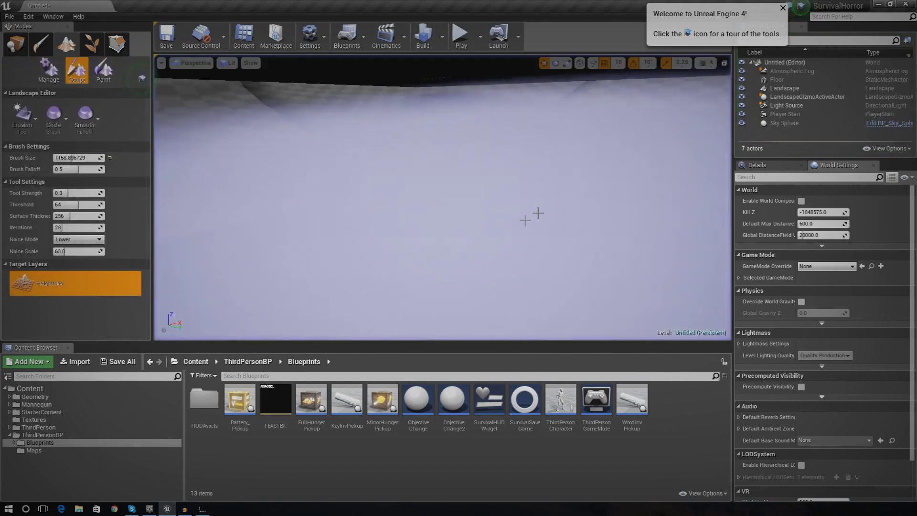
Step: Build only the lighting for the level
{"action": "right_click_drag", "start_coordinate": [442, 197], "coordinate": [377, 206]}
{"action": "mouse_move", "coordinate": [493, 129]}
{"action": "right_mouse_down"}
{"action": "mouse_move", "coordinate": [489, 100]}
{"action": "mouse_move", "coordinate": [494, 110]}
{"action": "right_mouse_up"}
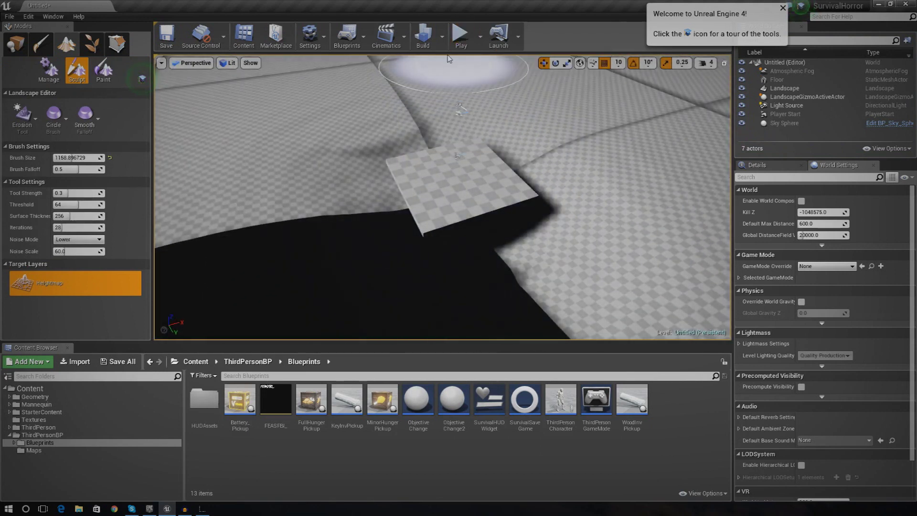
{"action": "left_click", "coordinate": [441, 38]}
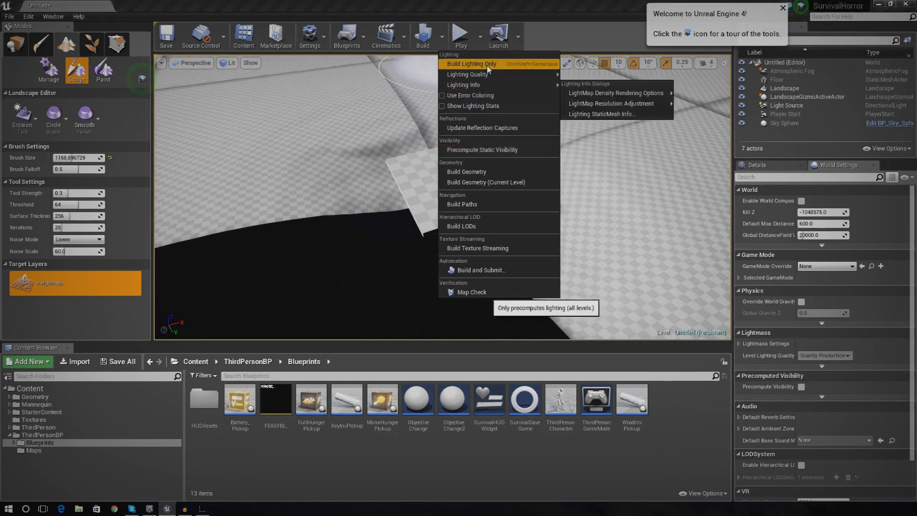
{"action": "left_click", "coordinate": [488, 67]}
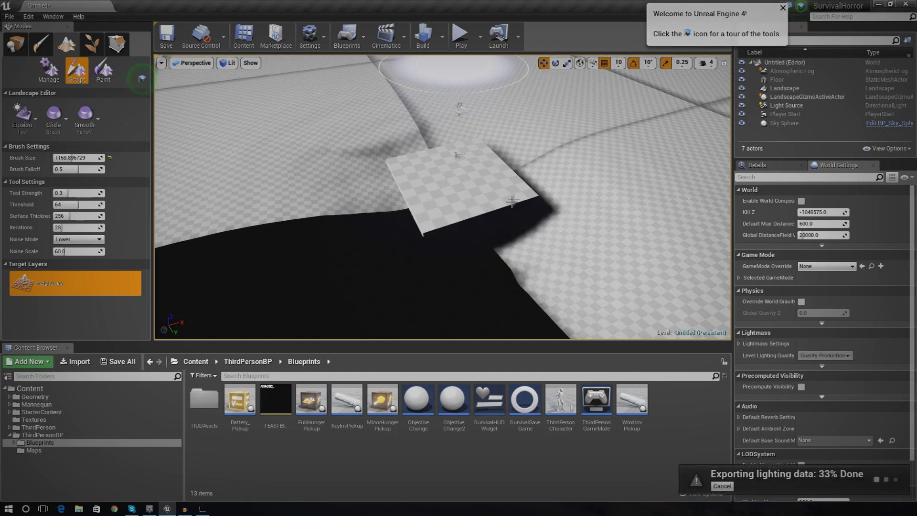
{"action": "mouse_move", "coordinate": [496, 196]}
{"action": "right_mouse_down"}
{"action": "mouse_move", "coordinate": [485, 184]}
{"action": "mouse_move", "coordinate": [528, 162]}
{"action": "mouse_move", "coordinate": [497, 196]}
{"action": "right_mouse_up"}
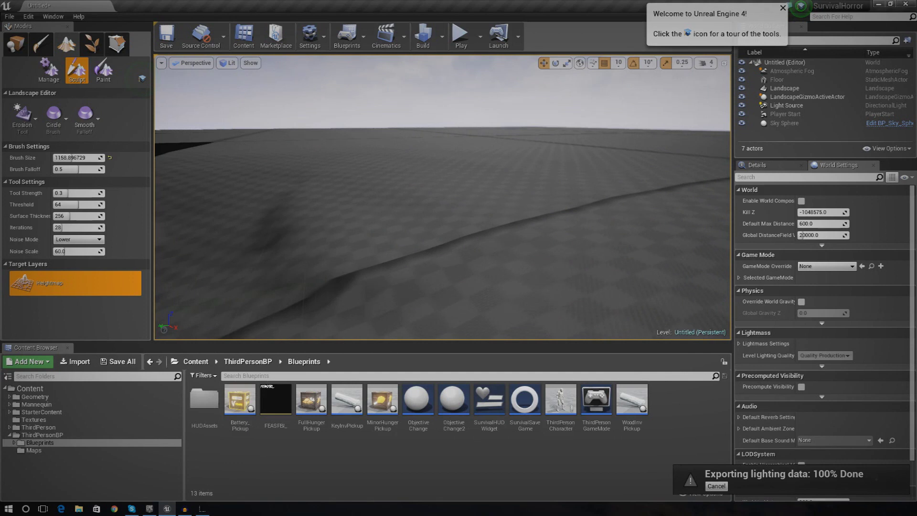
{"action": "right_click_drag", "start_coordinate": [497, 196], "coordinate": [503, 189]}
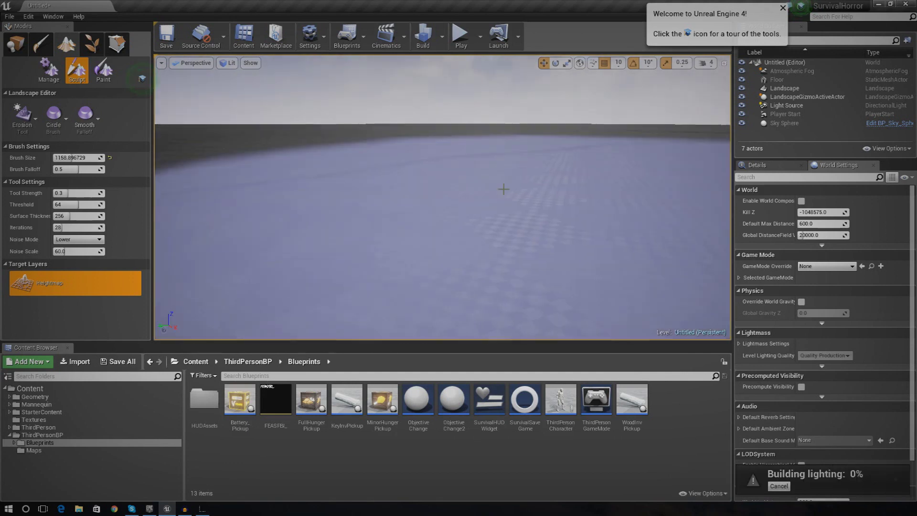
{"action": "mouse_move", "coordinate": [571, 200]}
{"action": "right_mouse_down"}
{"action": "mouse_move", "coordinate": [471, 201]}
{"action": "mouse_move", "coordinate": [430, 267]}
{"action": "mouse_move", "coordinate": [470, 224]}
{"action": "mouse_move", "coordinate": [571, 198]}
{"action": "mouse_move", "coordinate": [516, 192]}
{"action": "mouse_move", "coordinate": [482, 153]}
{"action": "mouse_move", "coordinate": [630, 176]}
{"action": "right_mouse_up"}
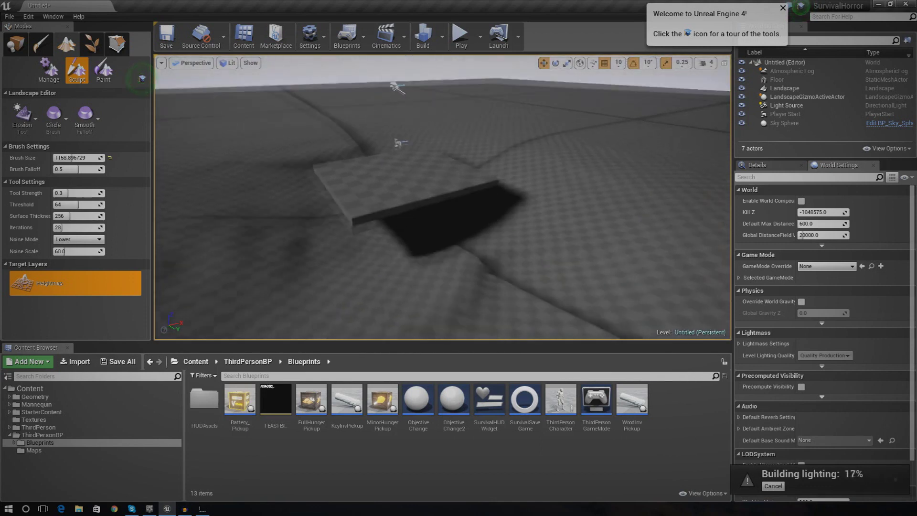
Step: Start a play-test and run across the eroded landscape to the floor platform, jumping up onto it
{"action": "right_click_drag", "start_coordinate": [496, 184], "coordinate": [478, 56]}
{"action": "left_click", "coordinate": [460, 36]}
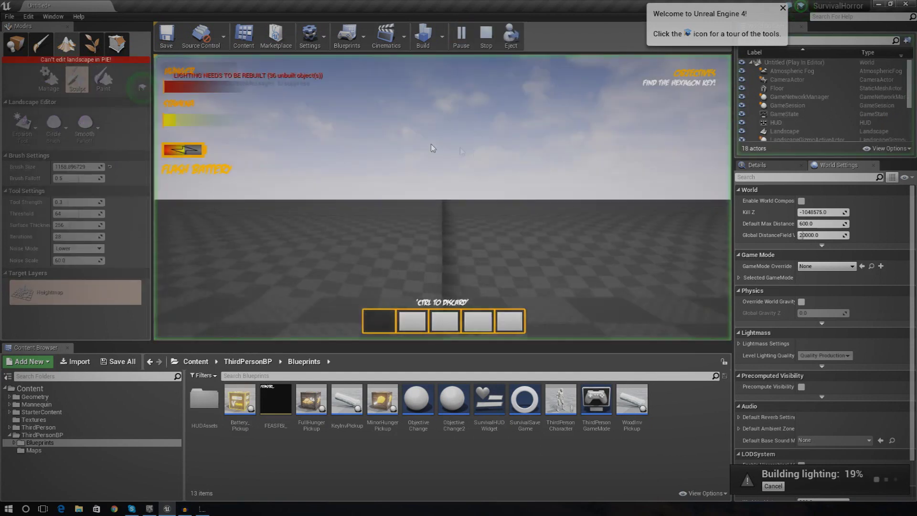
{"action": "key", "text": "w"}
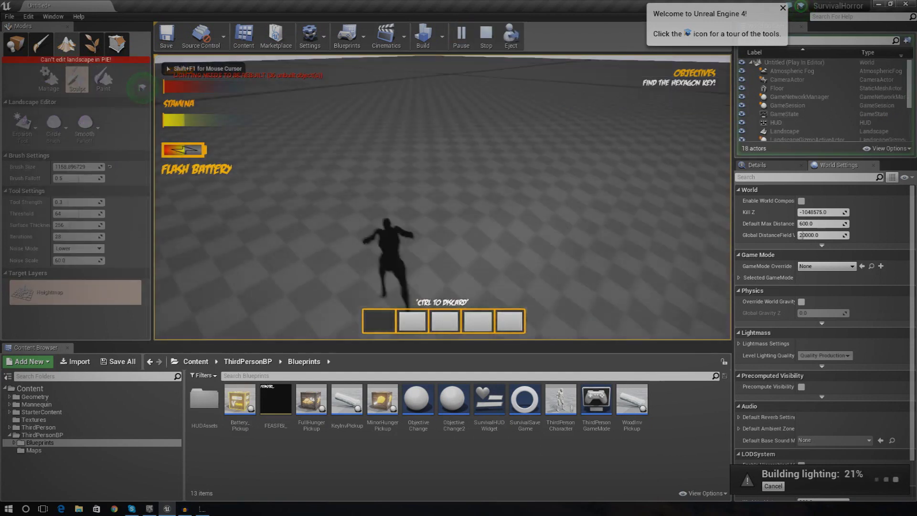
{"action": "key", "text": "w"}
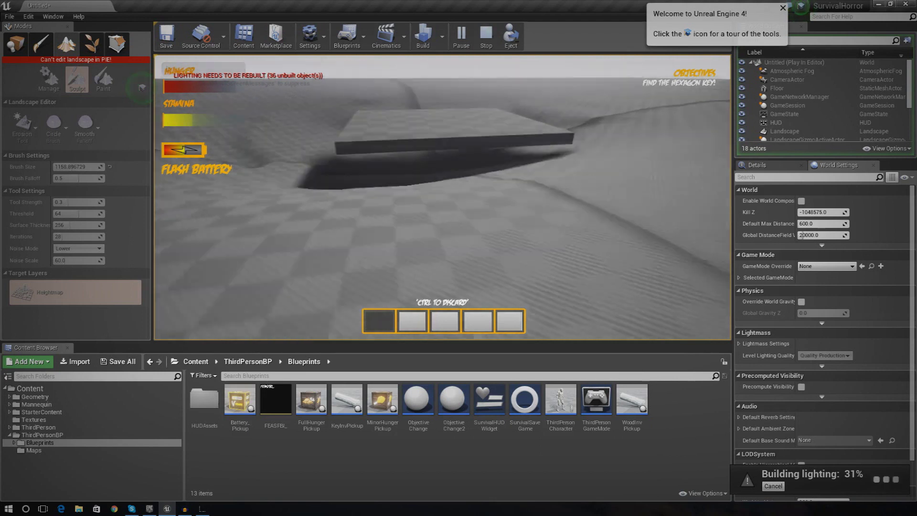
{"action": "key", "text": "space"}
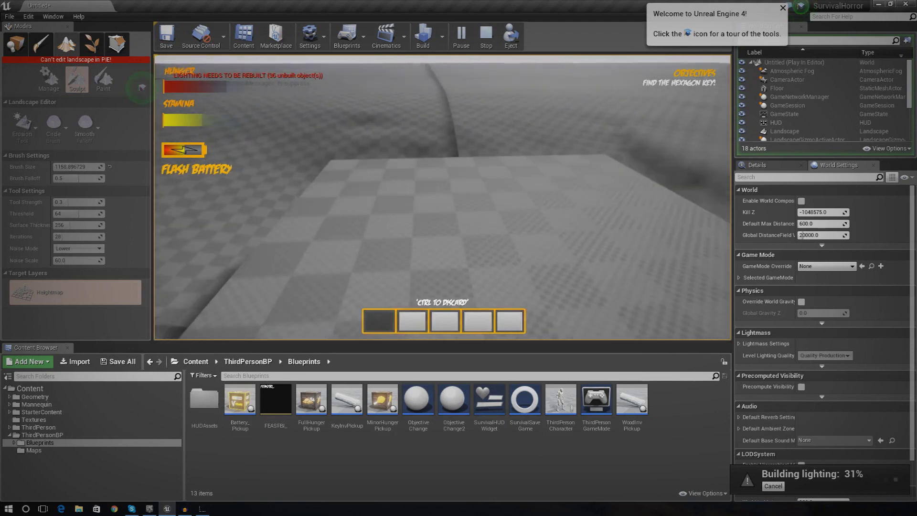
Step: Sprint and jump on and around the floor platform to test the surrounding terrain, and end the play session
{"action": "key", "text": "w"}
{"action": "key", "text": "shift"}
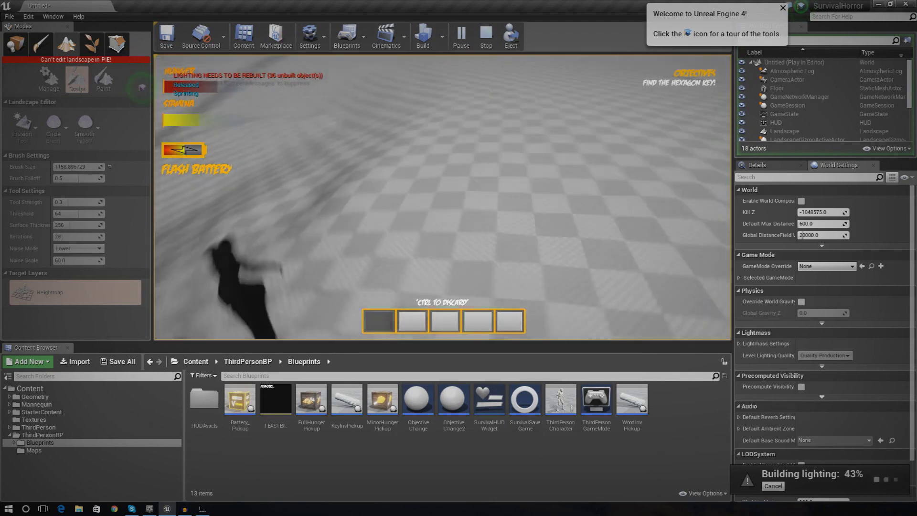
{"action": "key", "text": "w"}
{"action": "key", "text": "space"}
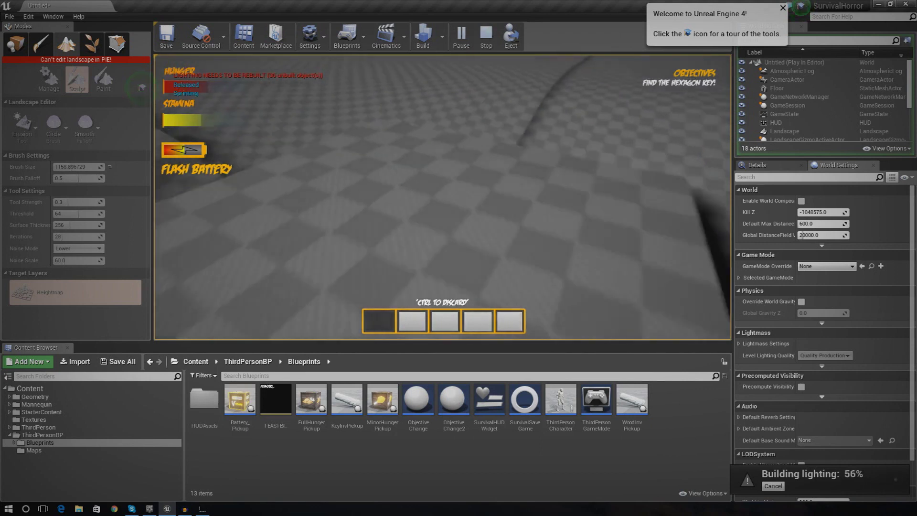
{"action": "key", "text": "w"}
{"action": "key", "text": "space"}
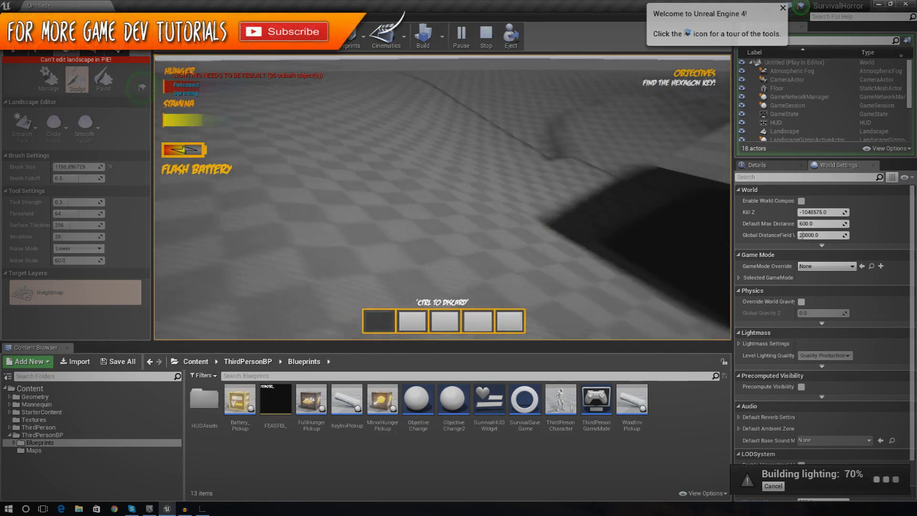
{"action": "key", "text": "w"}
{"action": "key", "text": "w"}
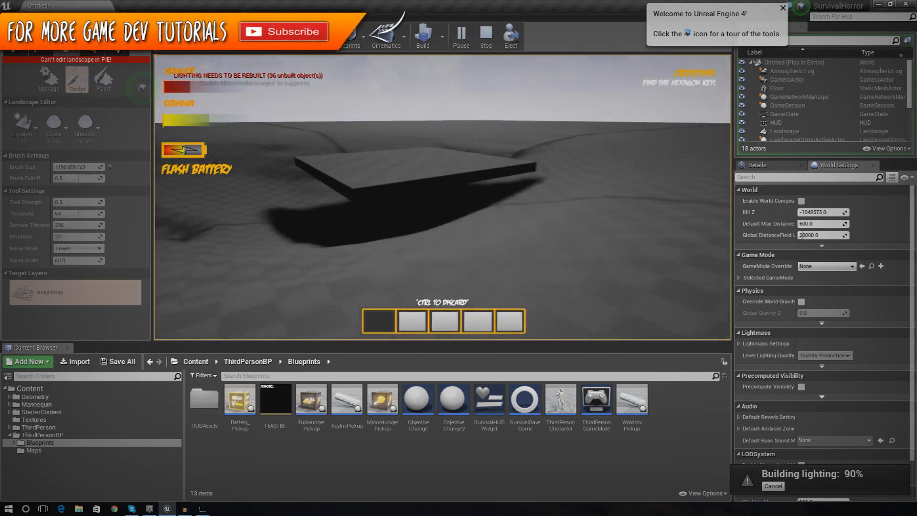
{"action": "key", "text": "w"}
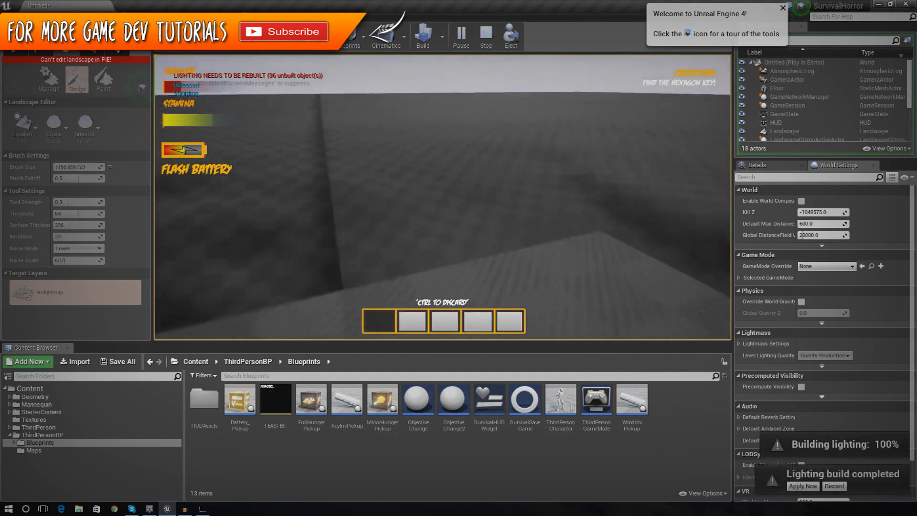
{"action": "key", "text": "Escape"}
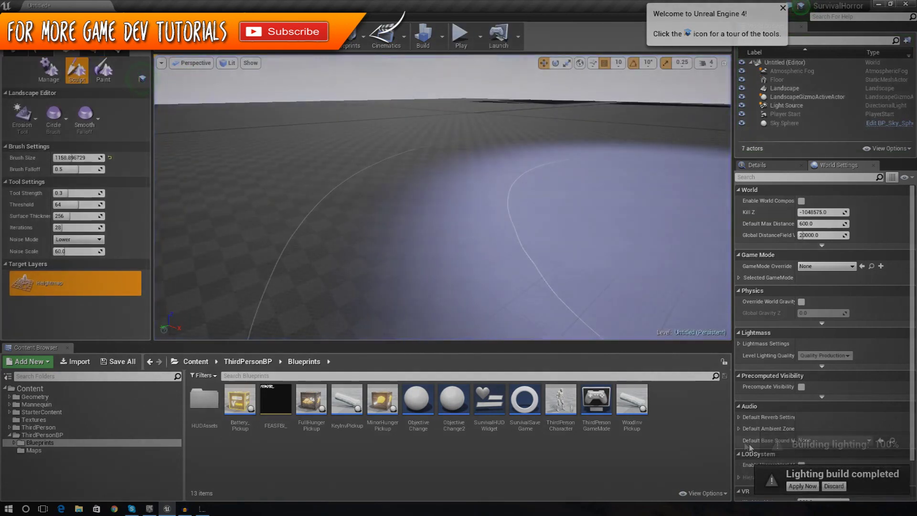